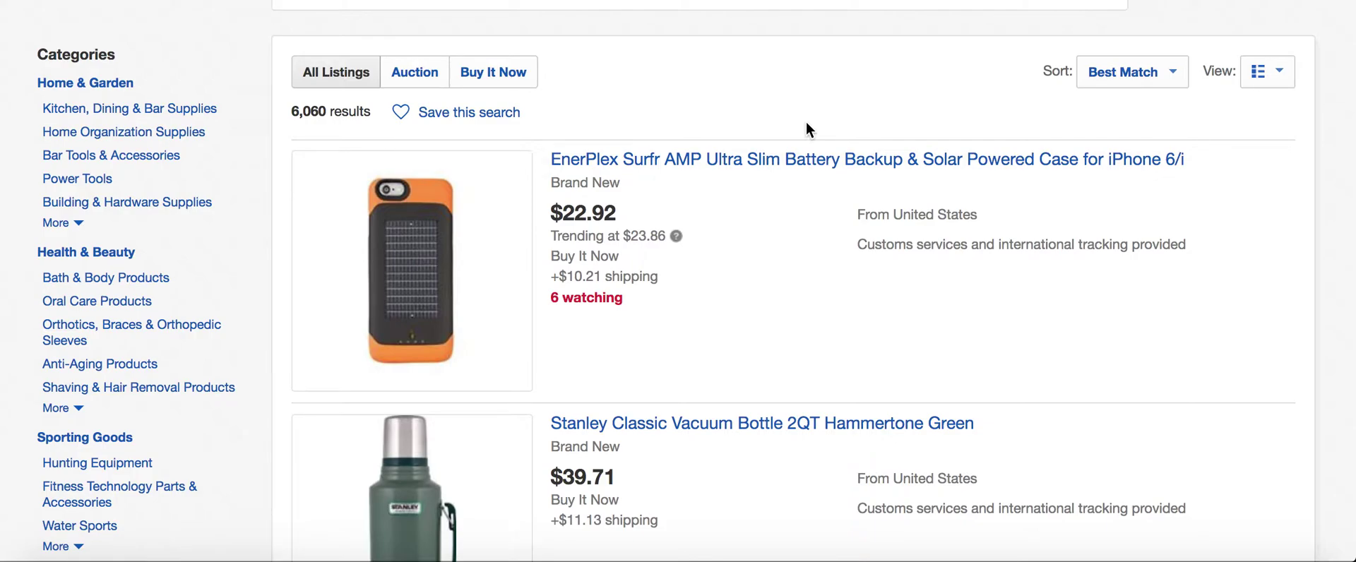
{"action": "scroll", "coordinate": [806, 122], "scroll_direction": "up", "scroll_amount": 1}
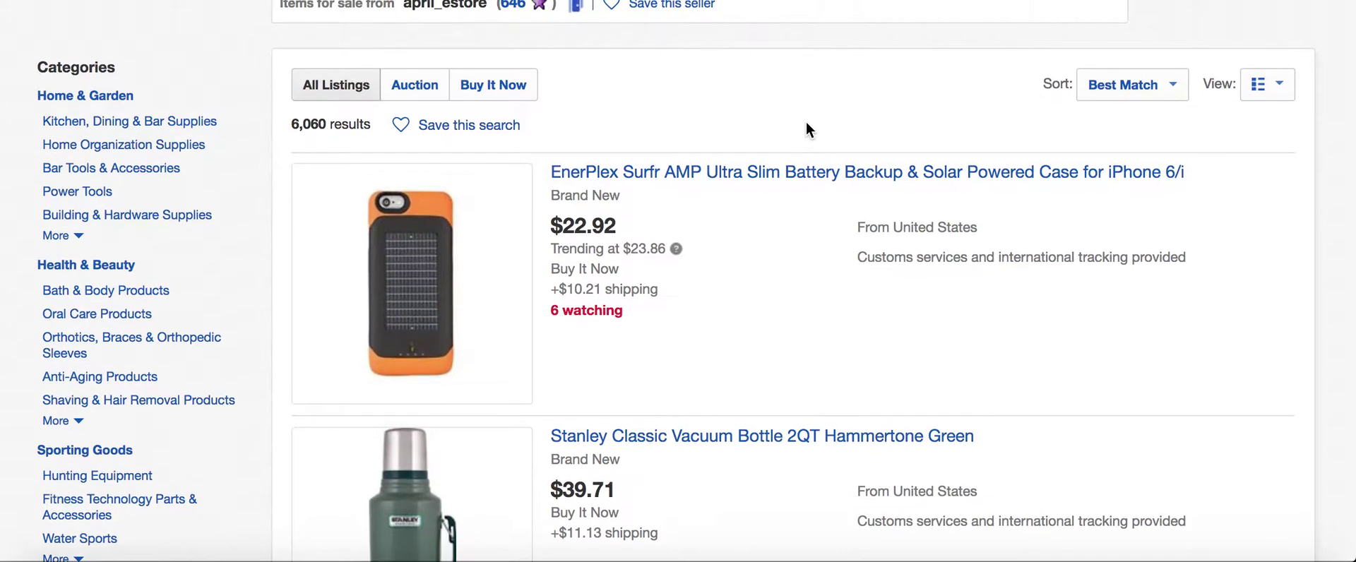
{"action": "scroll", "coordinate": [807, 121], "scroll_direction": "down", "scroll_amount": 1}
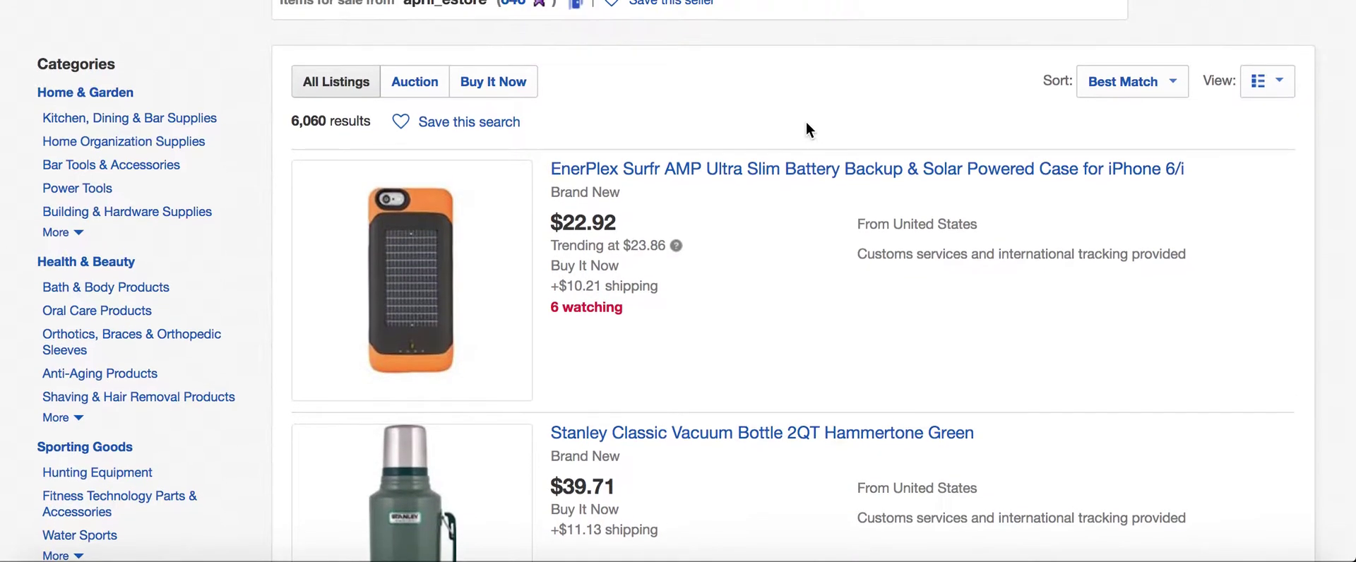
{"action": "scroll", "coordinate": [806, 120], "scroll_direction": "up", "scroll_amount": 1}
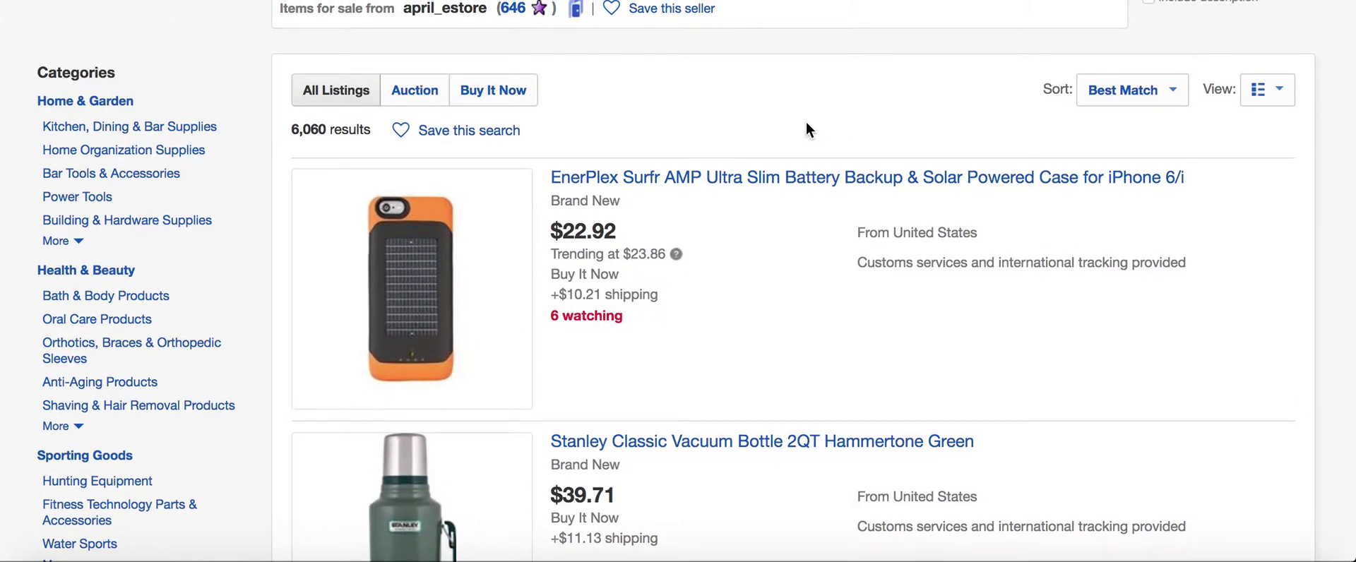
{"action": "scroll", "coordinate": [807, 129], "scroll_direction": "down", "scroll_amount": 1}
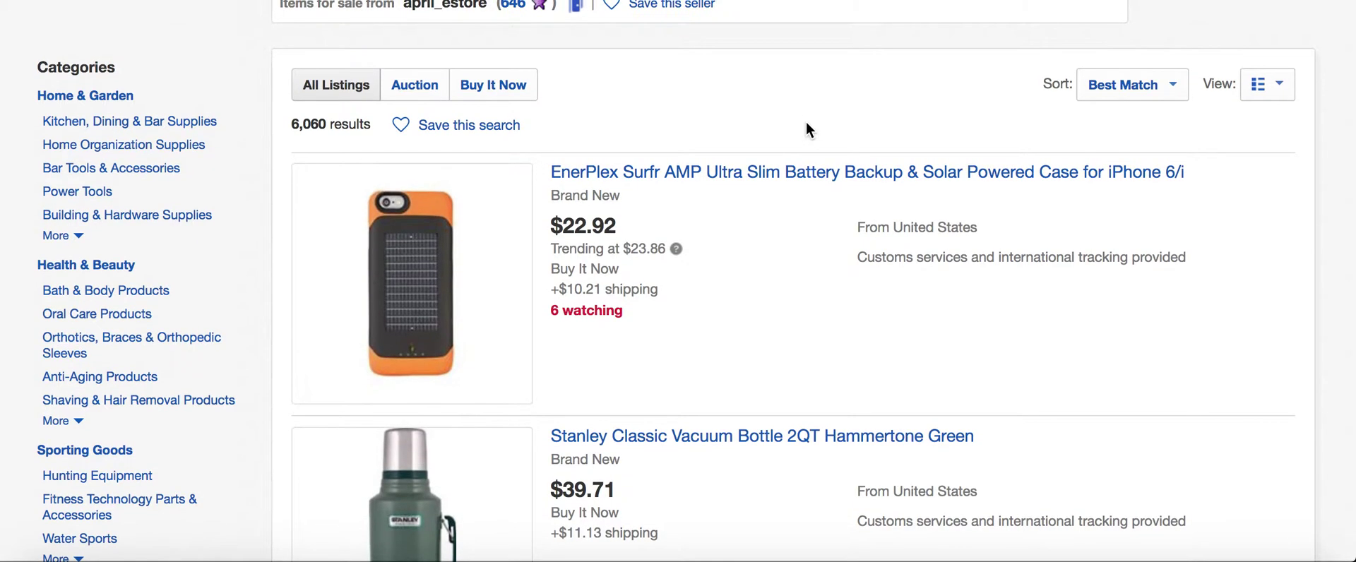
{"action": "scroll", "coordinate": [806, 124], "scroll_direction": "down", "scroll_amount": 1}
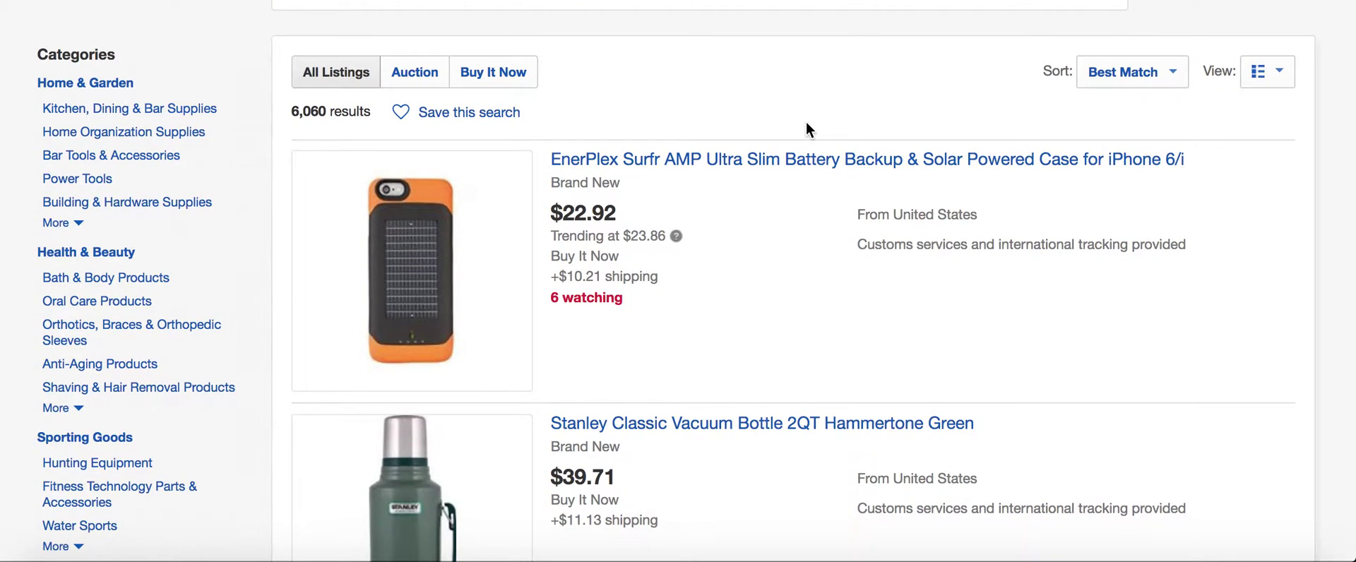
{"action": "scroll", "coordinate": [806, 124], "scroll_direction": "up", "scroll_amount": 1}
{"action": "scroll", "coordinate": [807, 129], "scroll_direction": "down", "scroll_amount": 1}
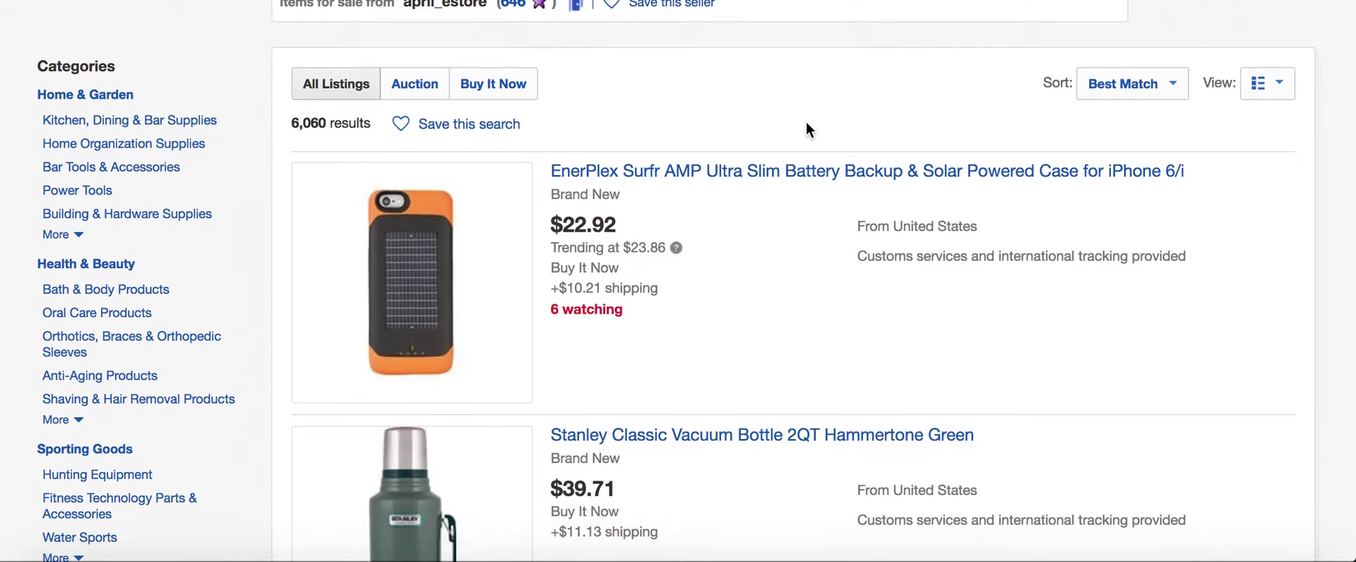
{"action": "scroll", "coordinate": [806, 125], "scroll_direction": "up", "scroll_amount": 1}
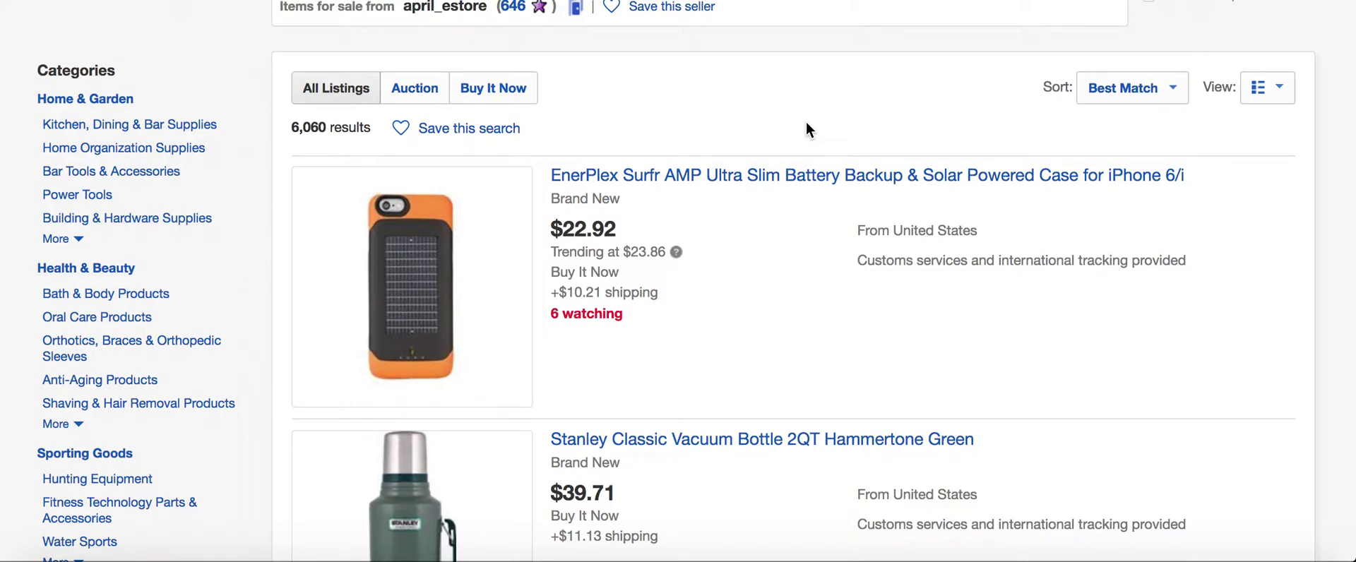
{"action": "scroll", "coordinate": [808, 129], "scroll_direction": "up", "scroll_amount": 1}
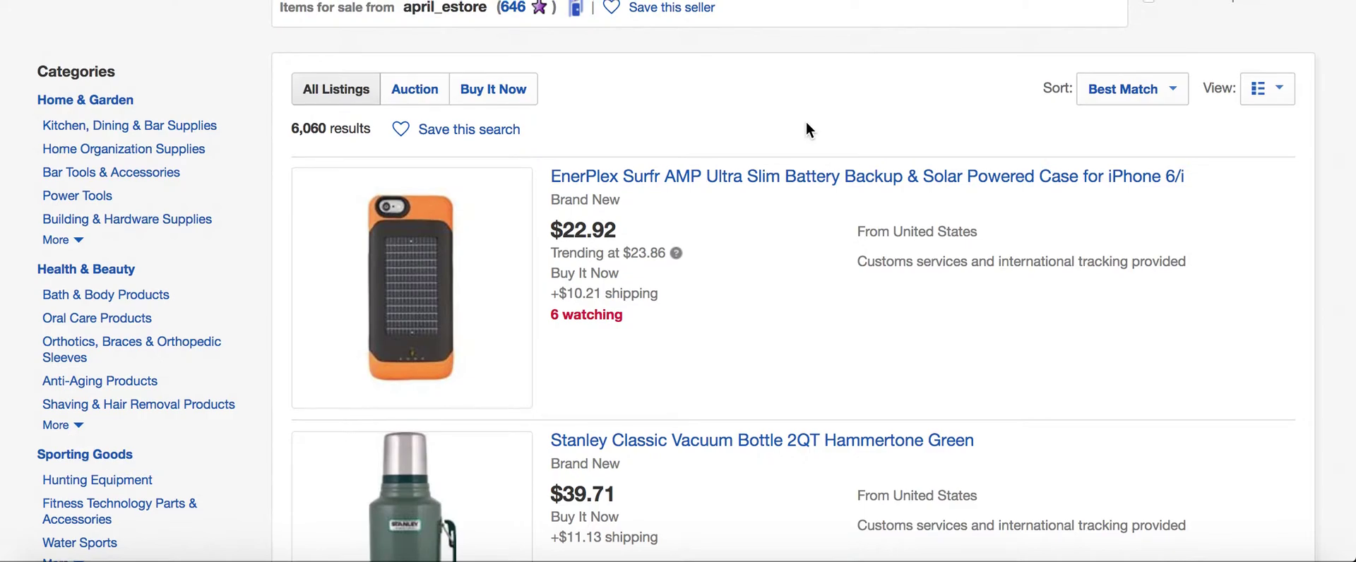
{"action": "scroll", "coordinate": [806, 123], "scroll_direction": "down", "scroll_amount": 1}
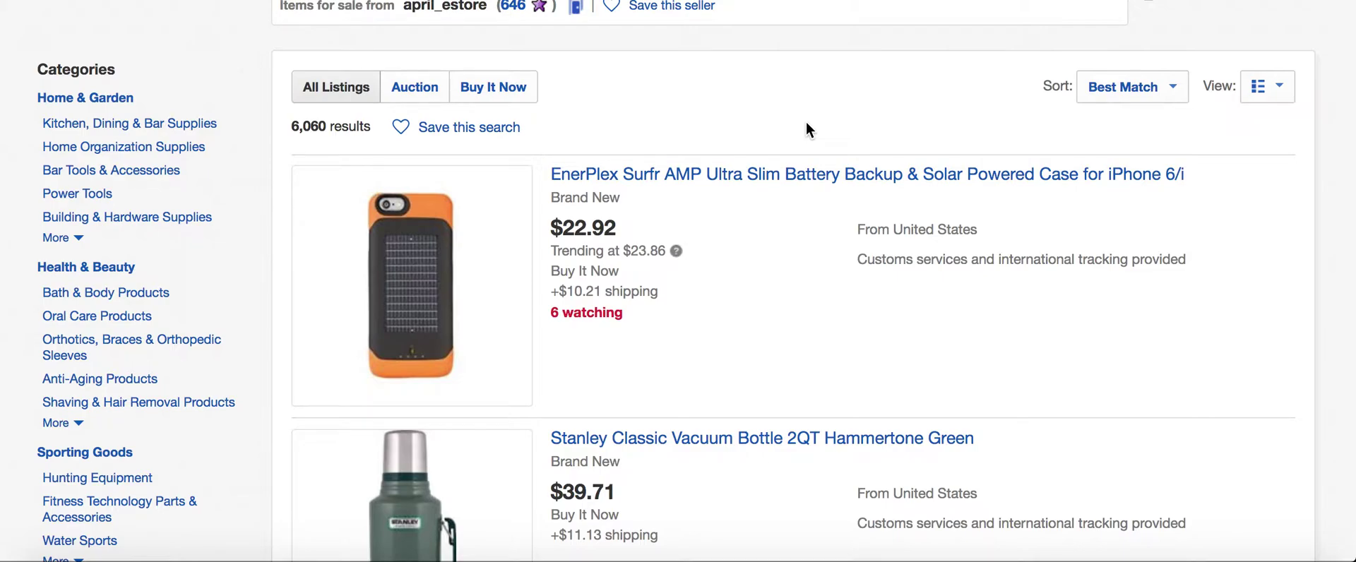
{"action": "scroll", "coordinate": [807, 122], "scroll_direction": "down", "scroll_amount": 1}
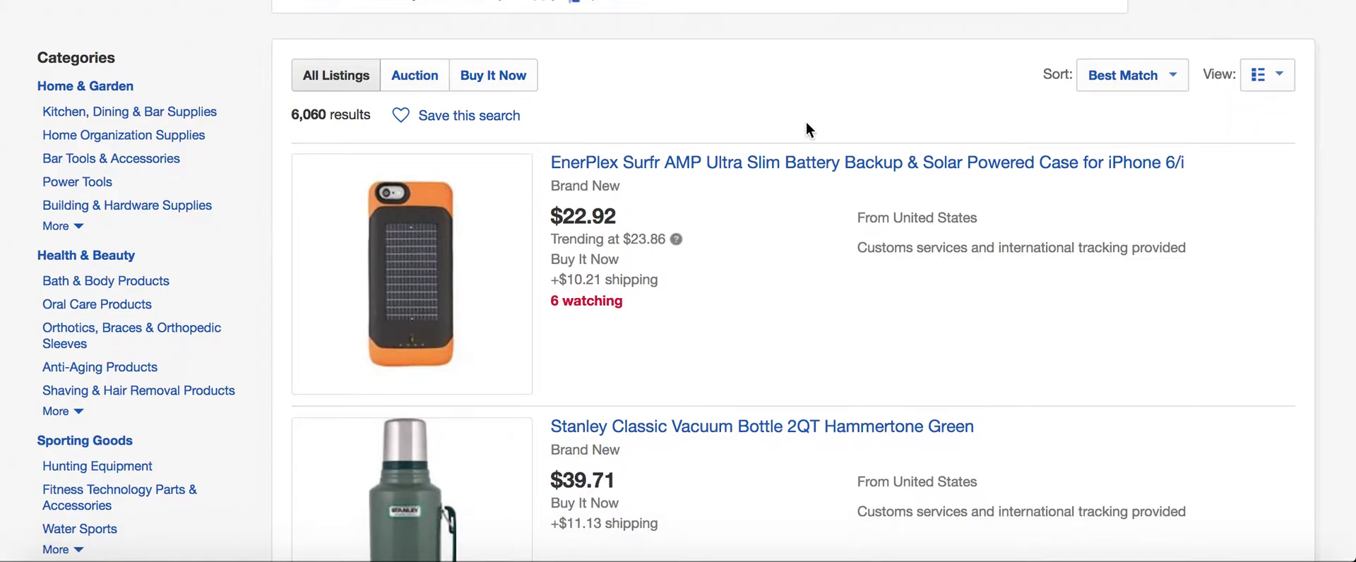
Switch to Pricematik's seller scraper, enter april_estore as the seller user ID and choose Active listings as the listing type
{"action": "left_click", "coordinate": [493, 2]}
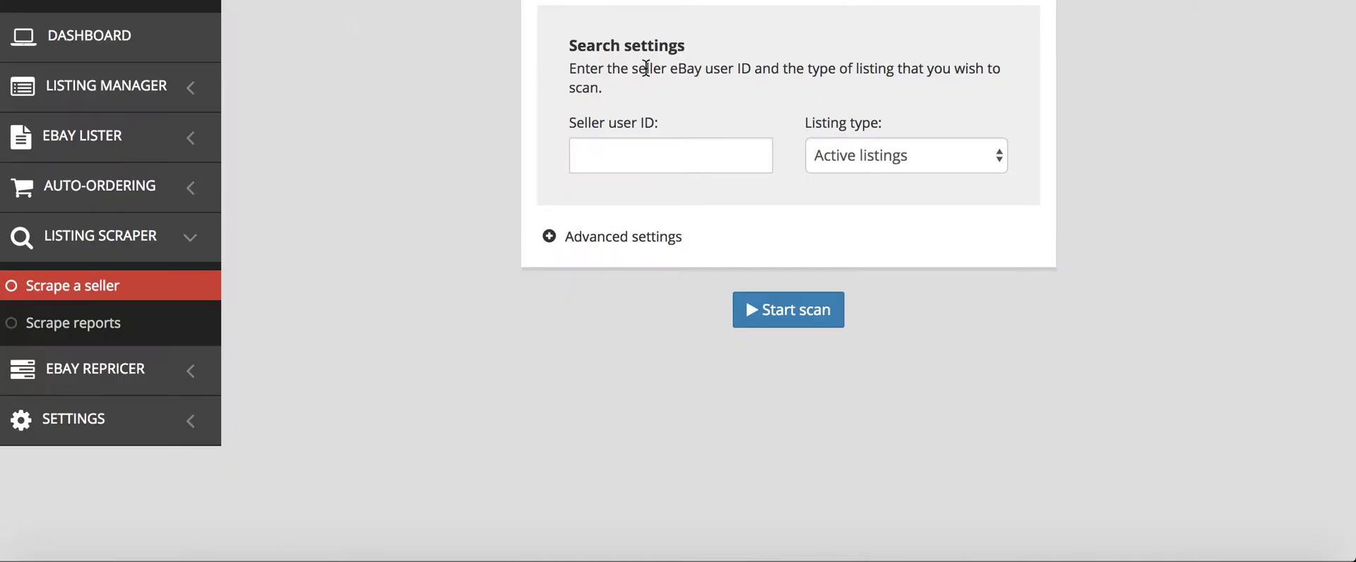
{"action": "left_click", "coordinate": [685, 153]}
{"action": "type", "text": "april_estore"}
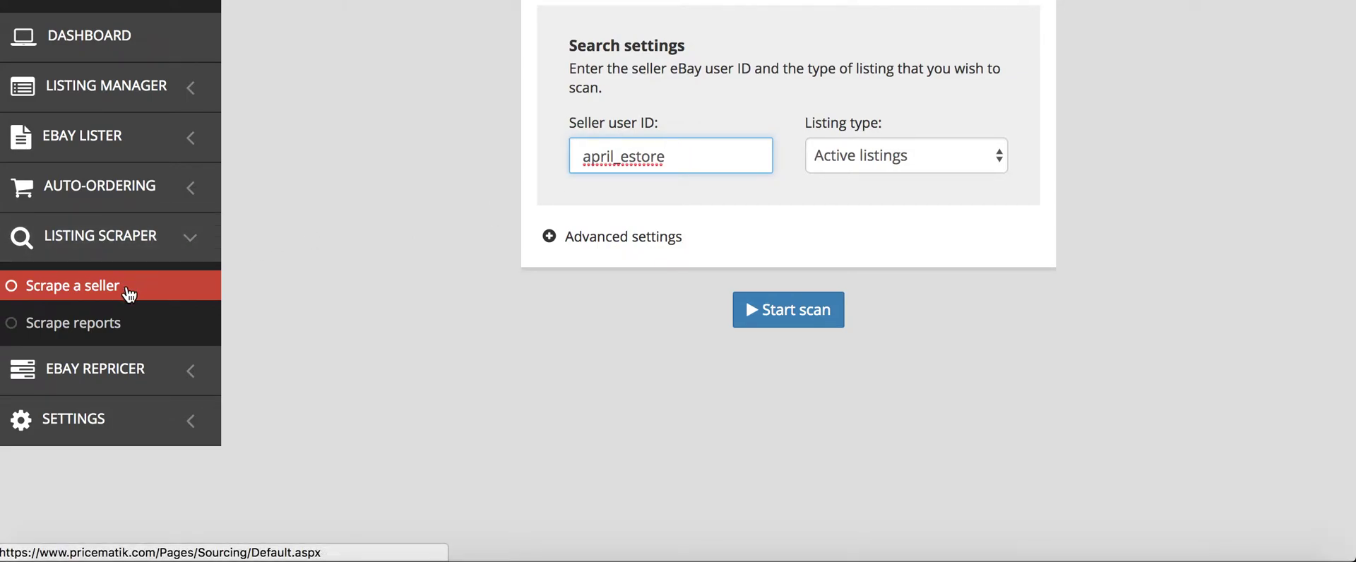
{"action": "left_click", "coordinate": [877, 155]}
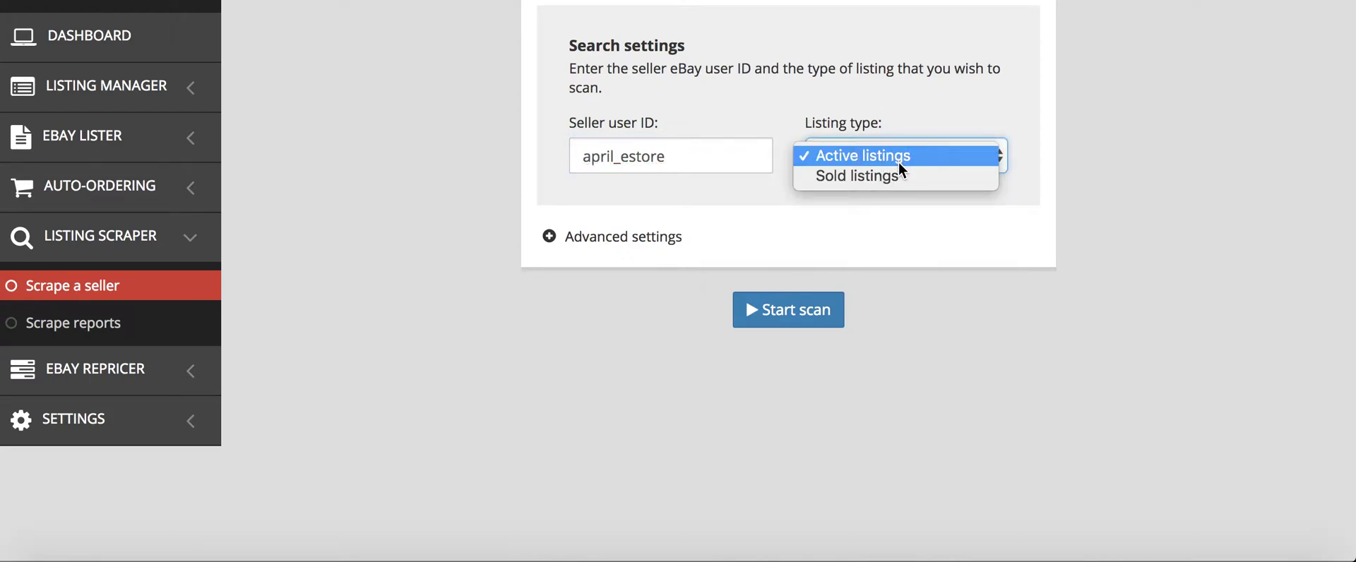
{"action": "left_click", "coordinate": [907, 154]}
Expand the advanced scan settings and select the eBay.com (US) marketplace with a maximum of 100 listings to scan
{"action": "left_click", "coordinate": [641, 247]}
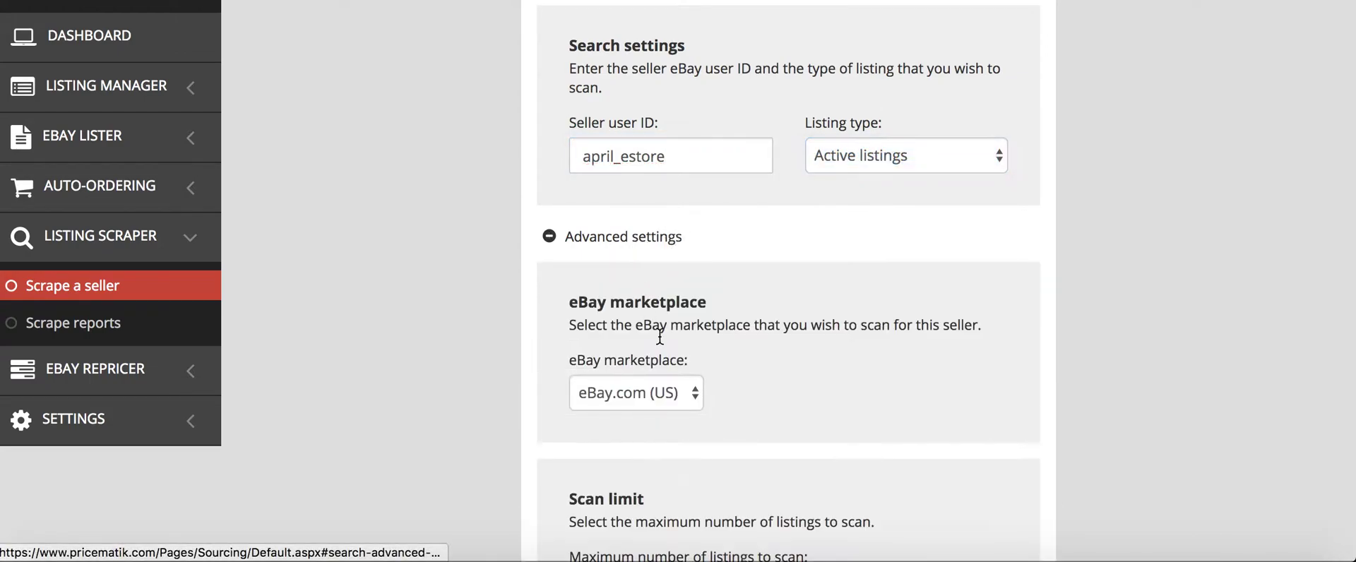
{"action": "scroll", "coordinate": [672, 383], "scroll_direction": "down", "scroll_amount": 2}
{"action": "left_click", "coordinate": [670, 313]}
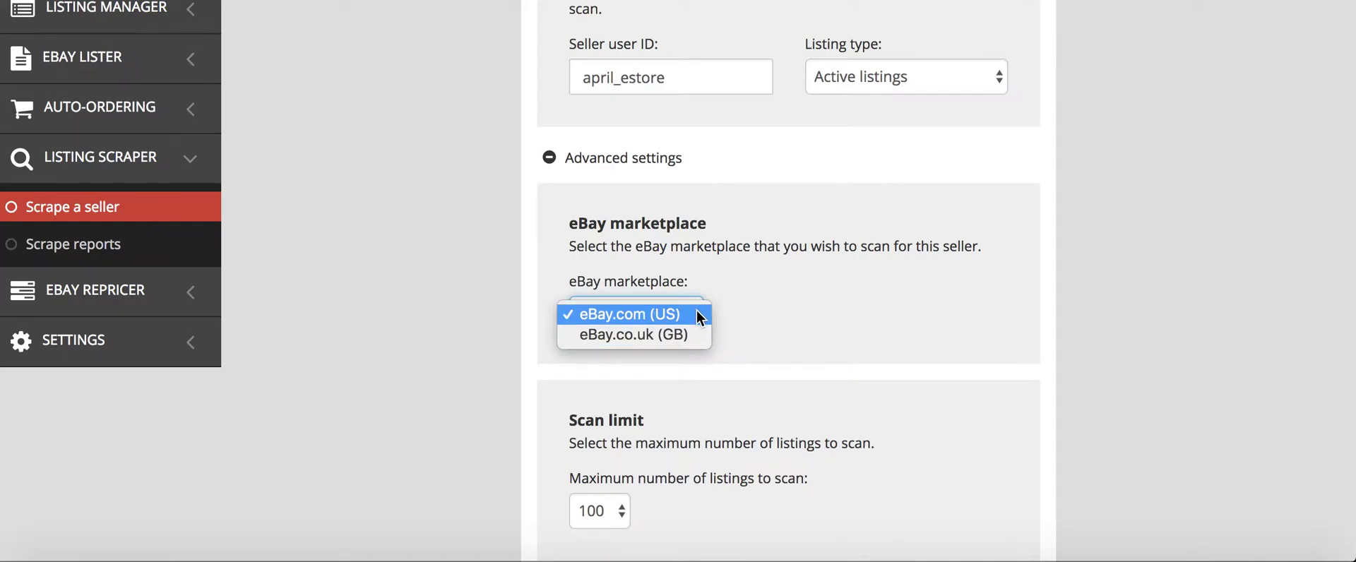
{"action": "left_click", "coordinate": [700, 316]}
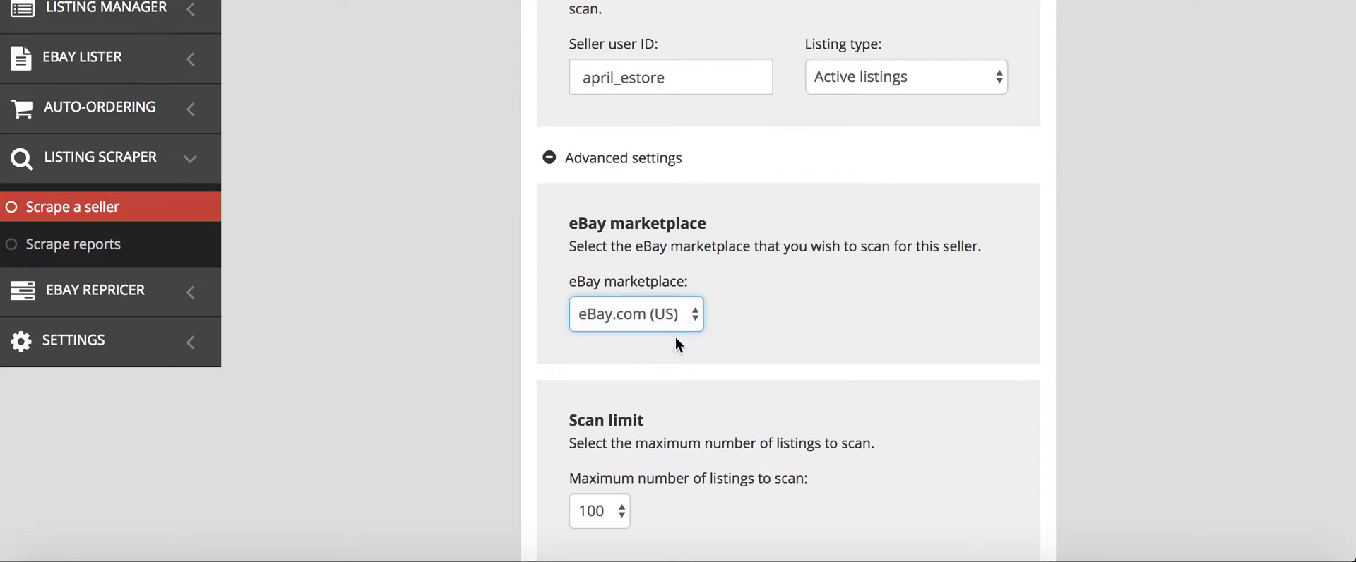
{"action": "scroll", "coordinate": [675, 339], "scroll_direction": "down", "scroll_amount": 2}
{"action": "left_click", "coordinate": [597, 434]}
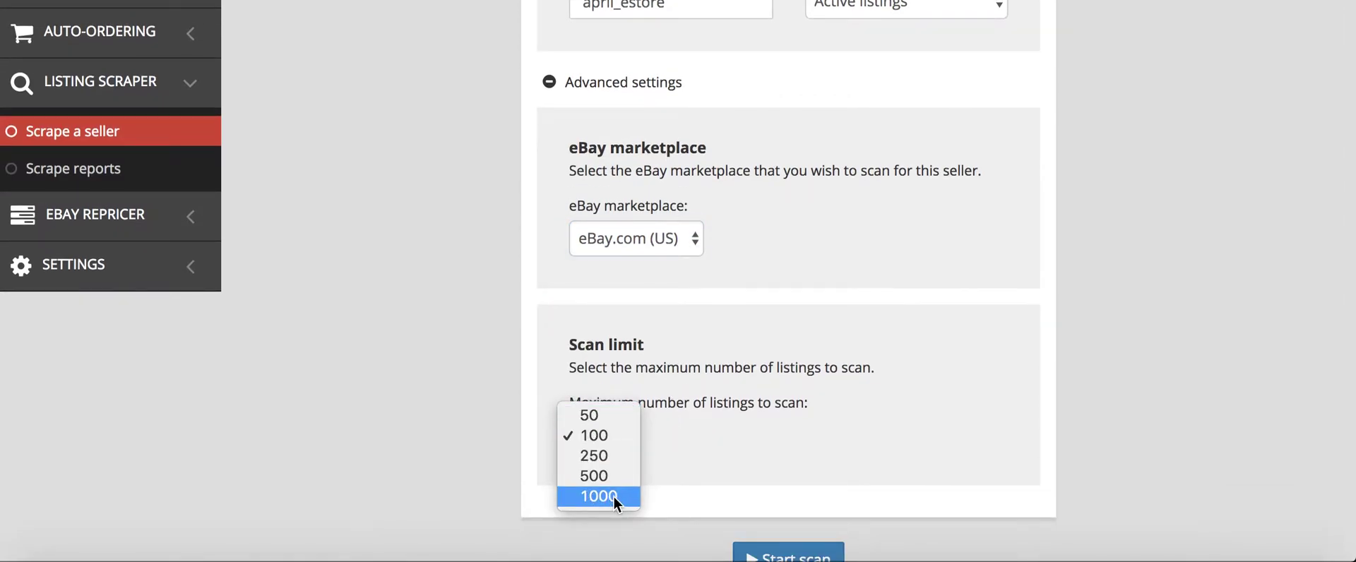
{"action": "left_click", "coordinate": [633, 437]}
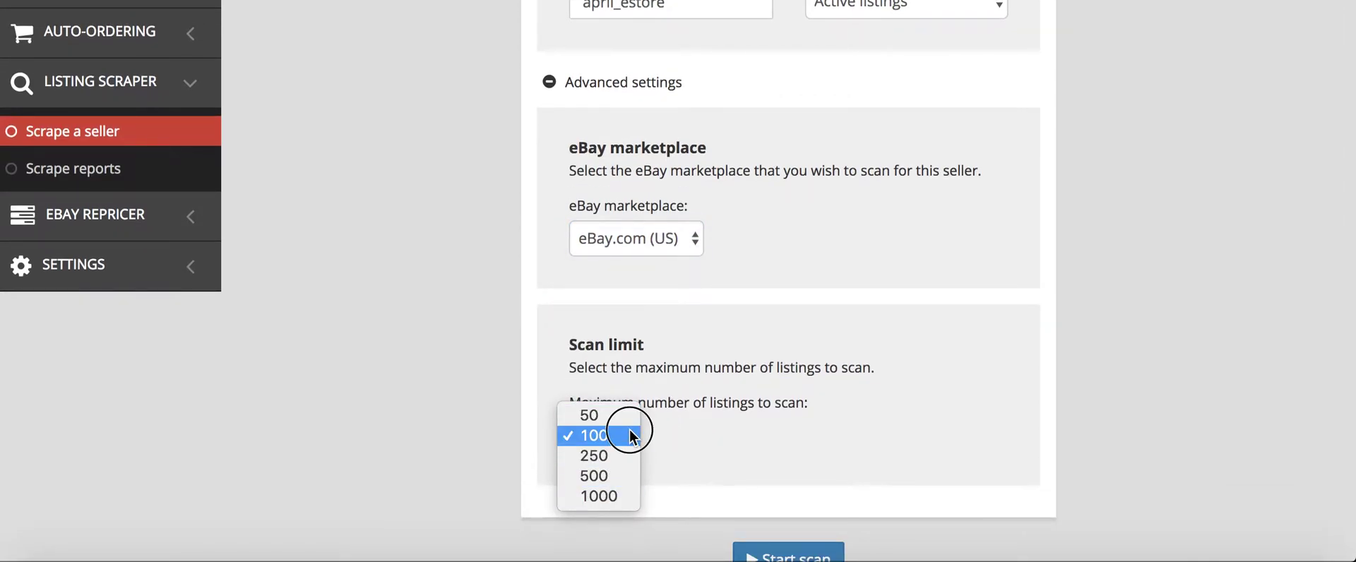
{"action": "scroll", "coordinate": [800, 402], "scroll_direction": "up", "scroll_amount": 1}
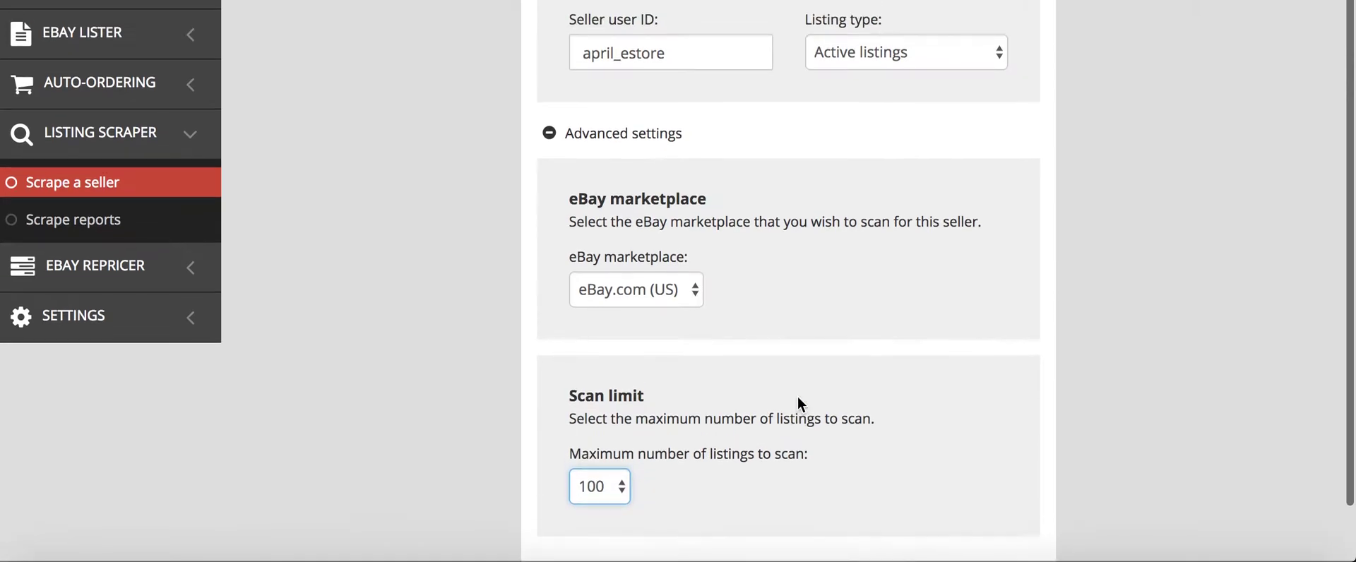
{"action": "scroll", "coordinate": [798, 396], "scroll_direction": "up", "scroll_amount": 2}
{"action": "scroll", "coordinate": [798, 396], "scroll_direction": "down", "scroll_amount": 2}
{"action": "scroll", "coordinate": [798, 395], "scroll_direction": "up", "scroll_amount": 1}
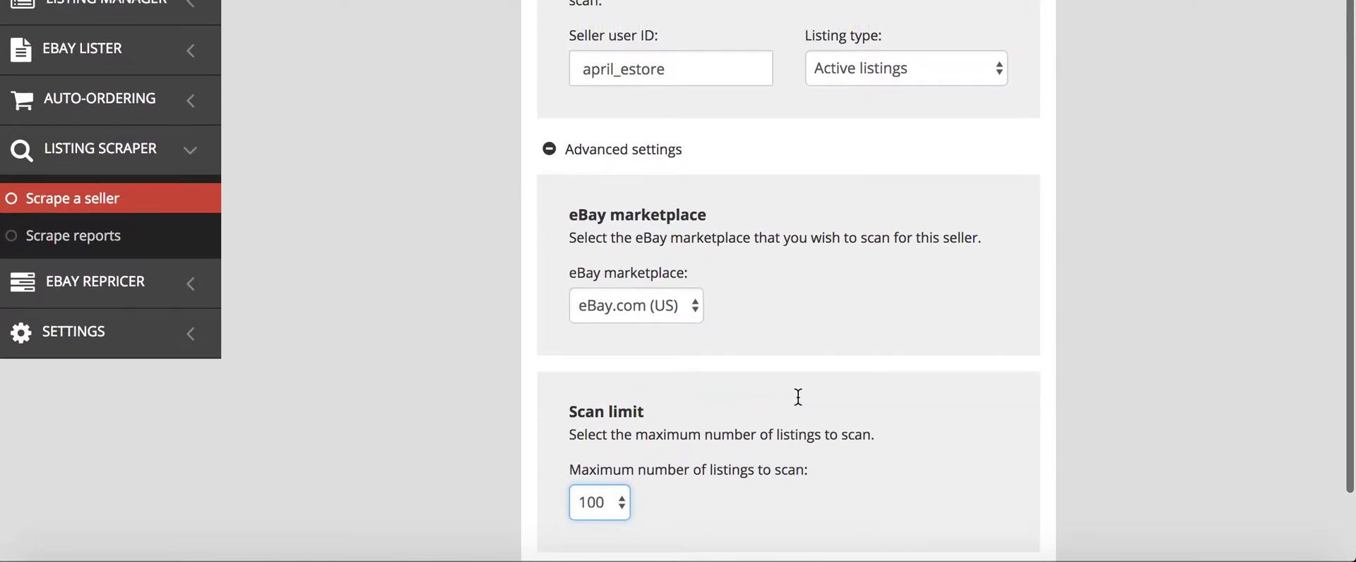
{"action": "scroll", "coordinate": [795, 400], "scroll_direction": "down", "scroll_amount": 1}
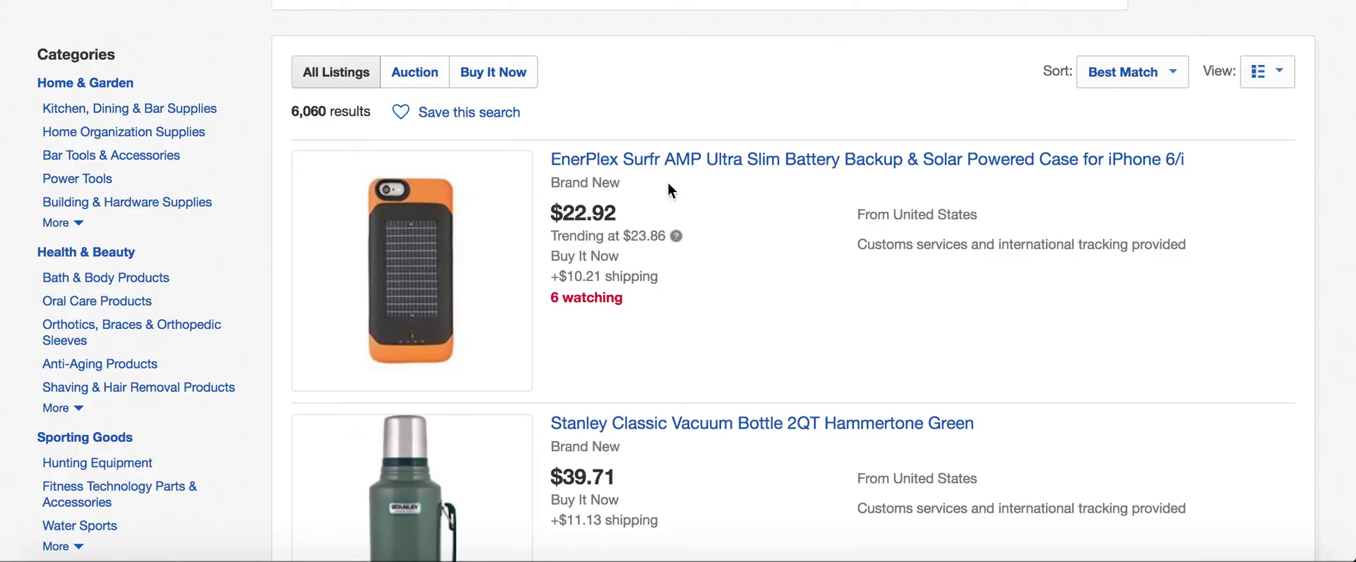
Look through the products that april_estore has for sale on eBay
{"action": "scroll", "coordinate": [644, 260], "scroll_direction": "down", "scroll_amount": 6}
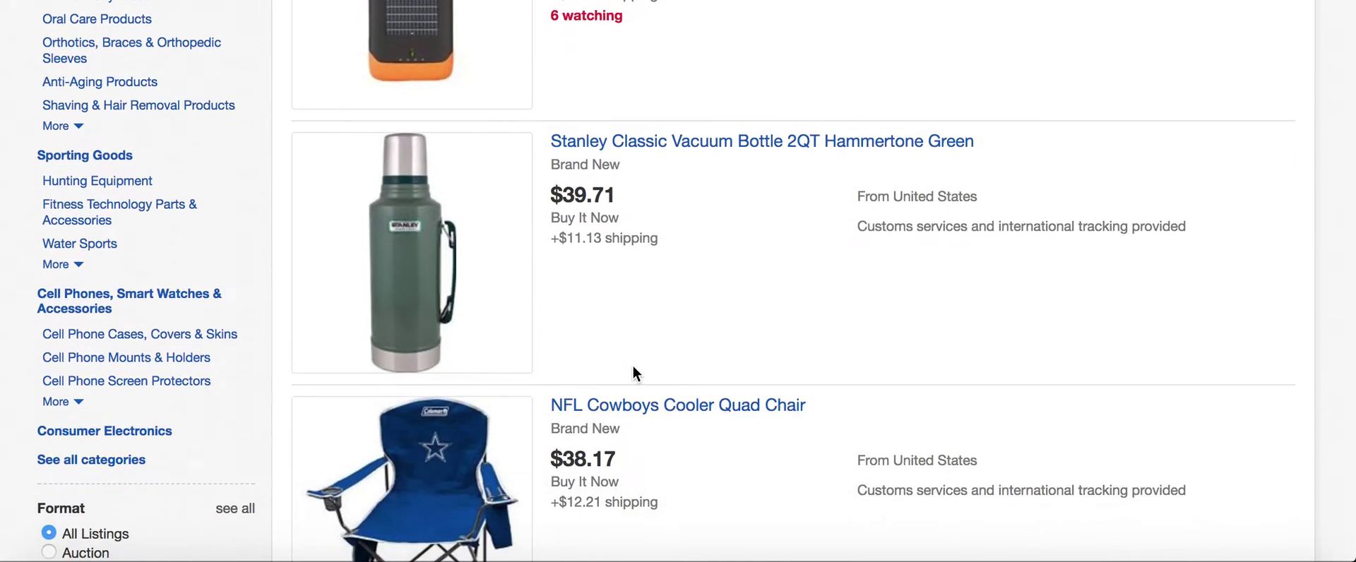
{"action": "scroll", "coordinate": [446, 466], "scroll_direction": "down", "scroll_amount": 7}
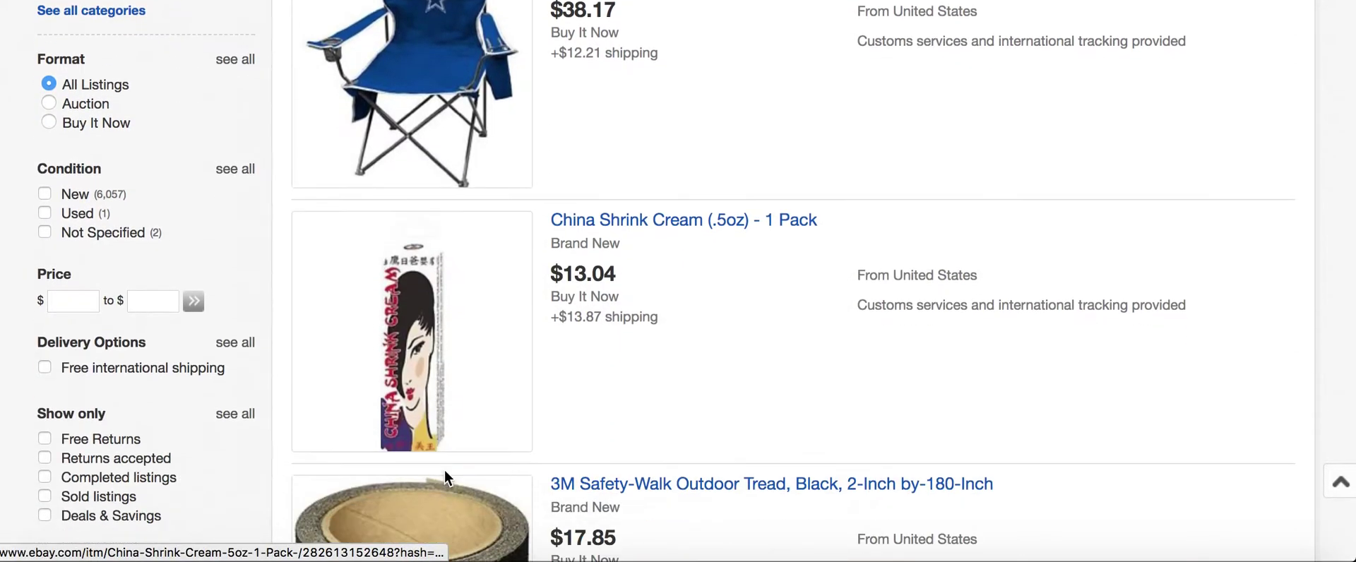
{"action": "scroll", "coordinate": [446, 479], "scroll_direction": "down", "scroll_amount": 20}
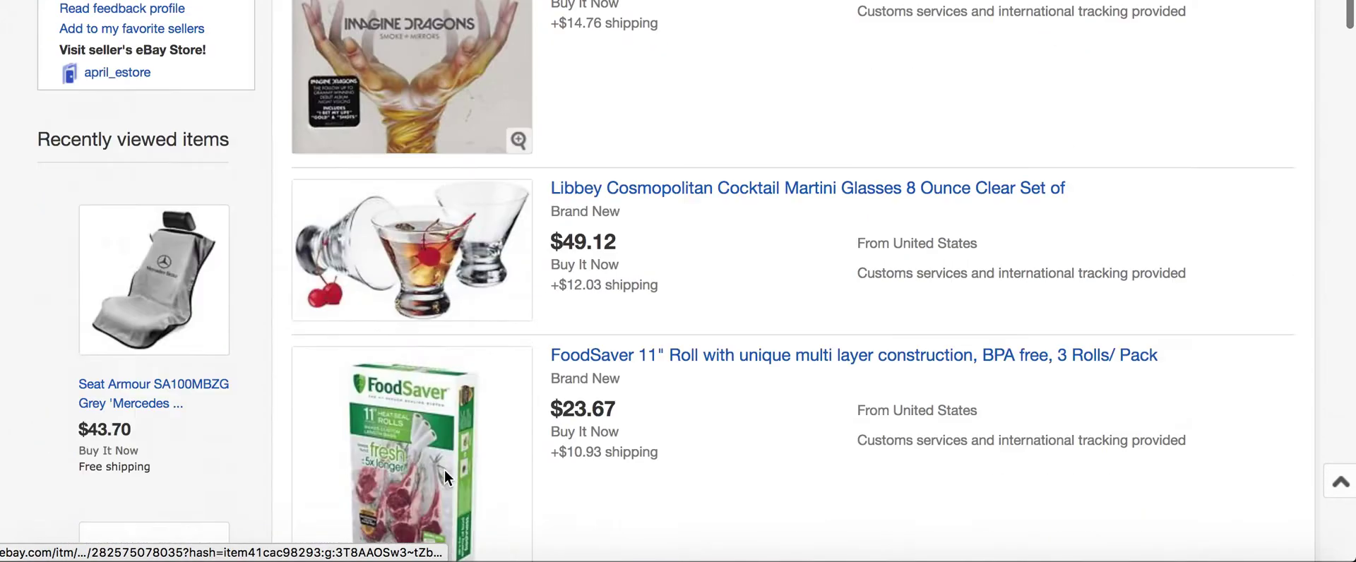
{"action": "scroll", "coordinate": [446, 479], "scroll_direction": "down", "scroll_amount": 1}
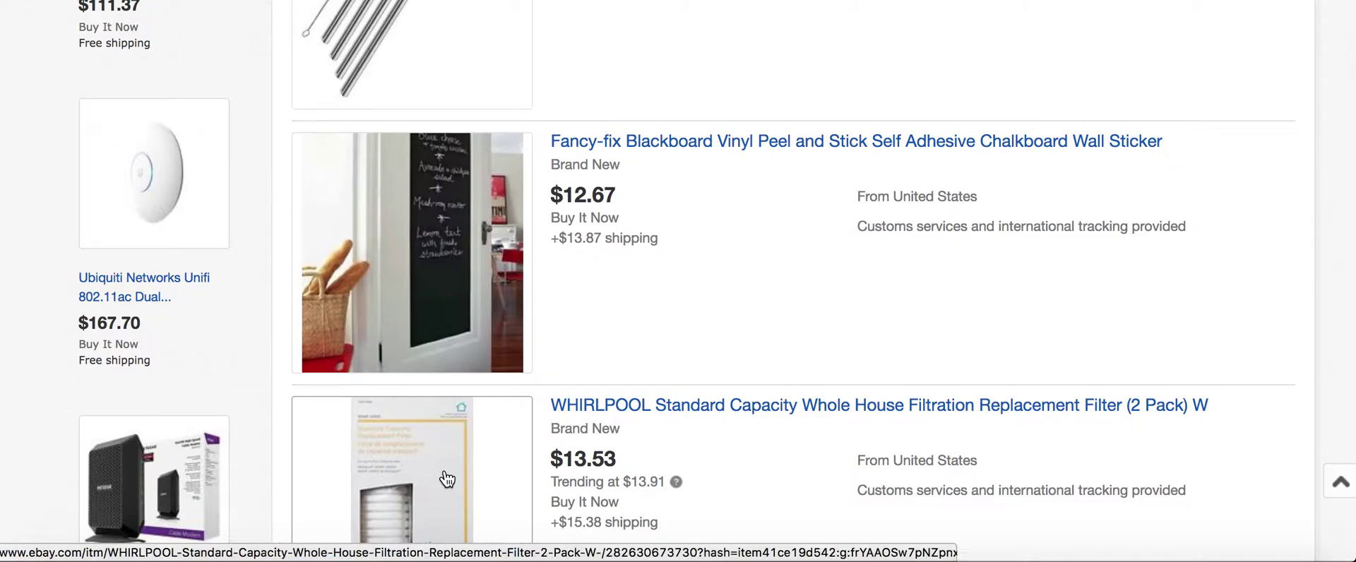
{"action": "scroll", "coordinate": [447, 479], "scroll_direction": "up", "scroll_amount": 20}
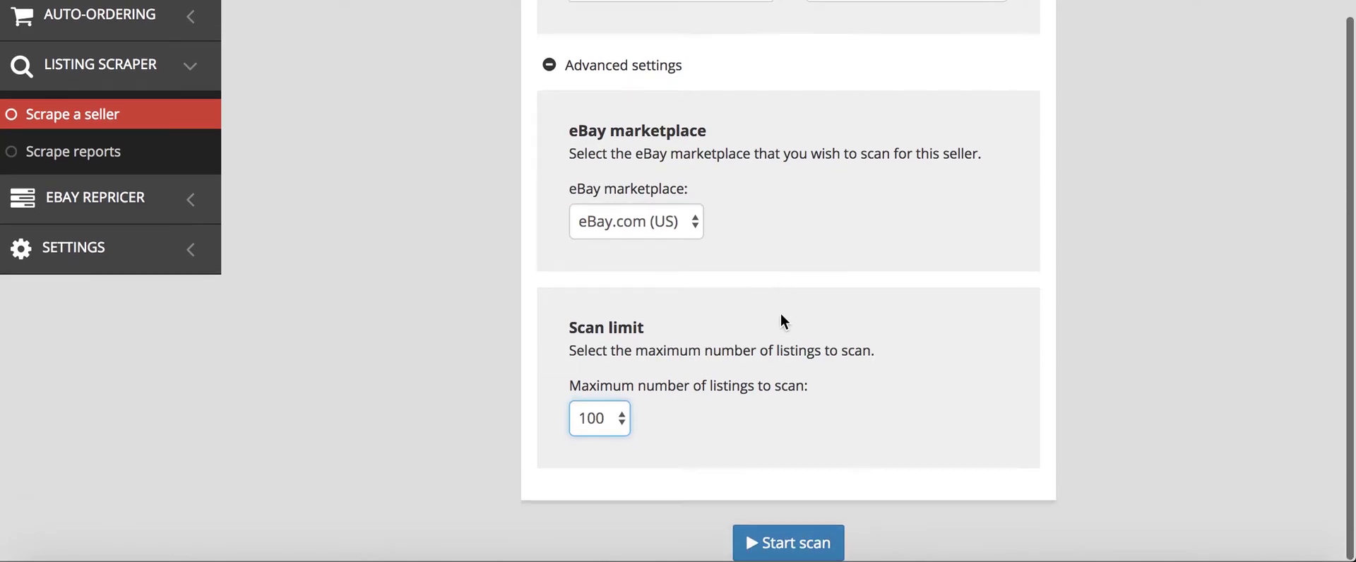
Start the Pricematik scan of the seller's active listings and review the scraped products
{"action": "left_click", "coordinate": [800, 544]}
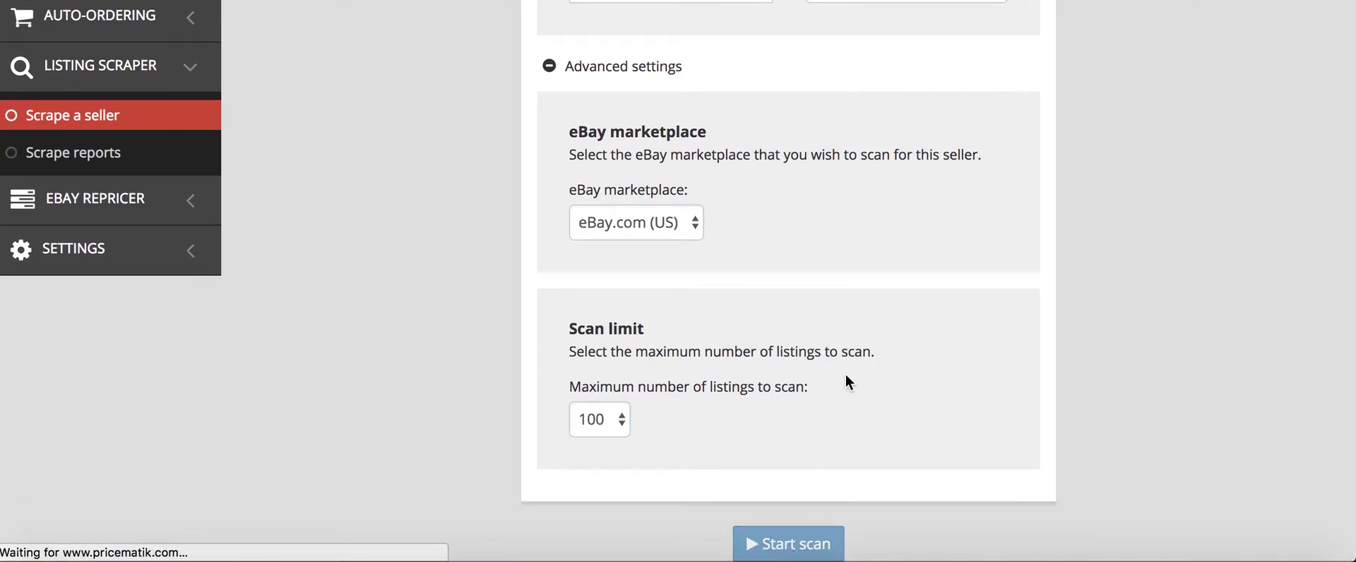
{"action": "scroll", "coordinate": [847, 380], "scroll_direction": "up", "scroll_amount": 5}
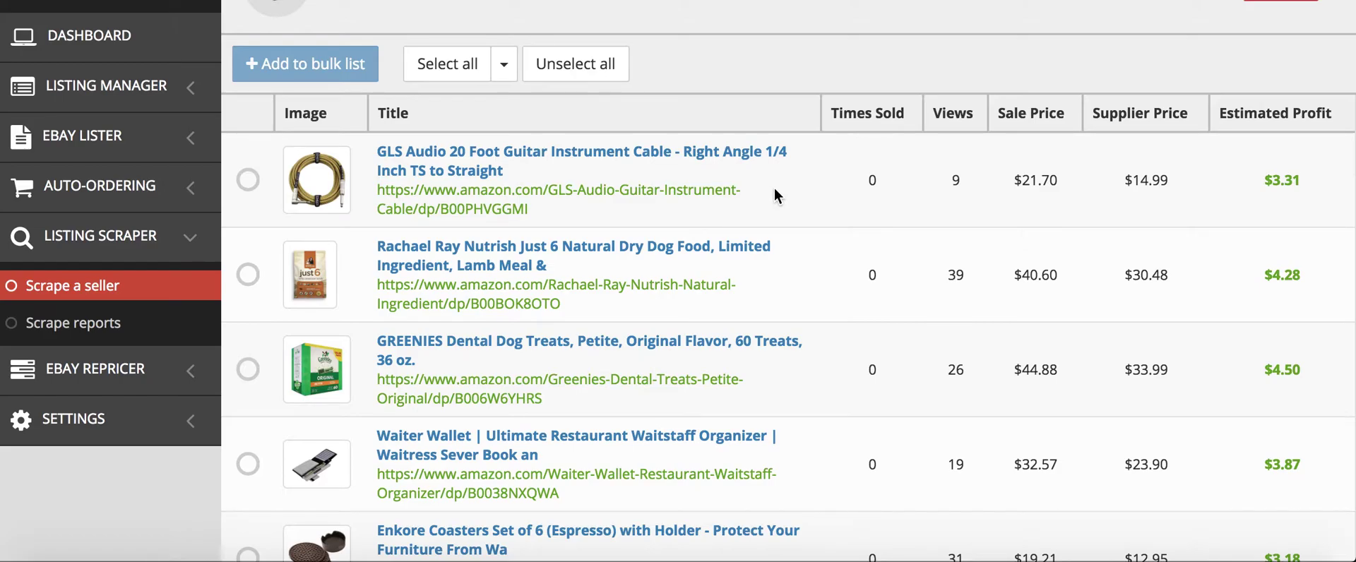
{"action": "scroll", "coordinate": [791, 250], "scroll_direction": "up", "scroll_amount": 3}
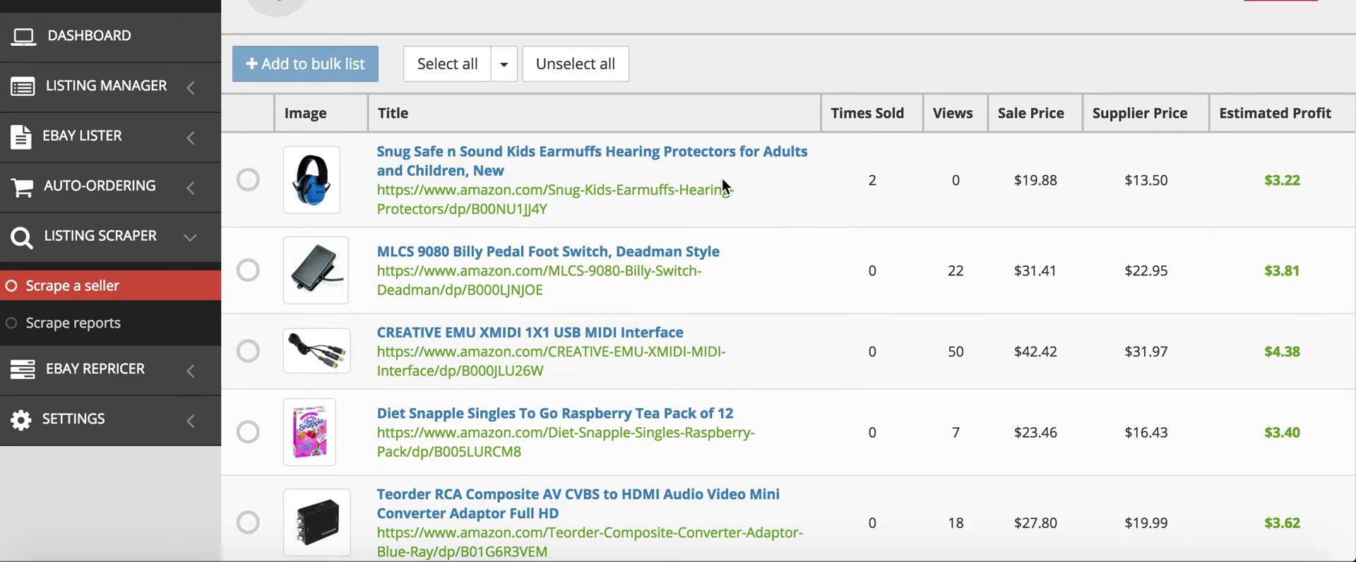
Examine the options for selecting only sold or only profitable scraped listings
{"action": "left_click", "coordinate": [505, 71]}
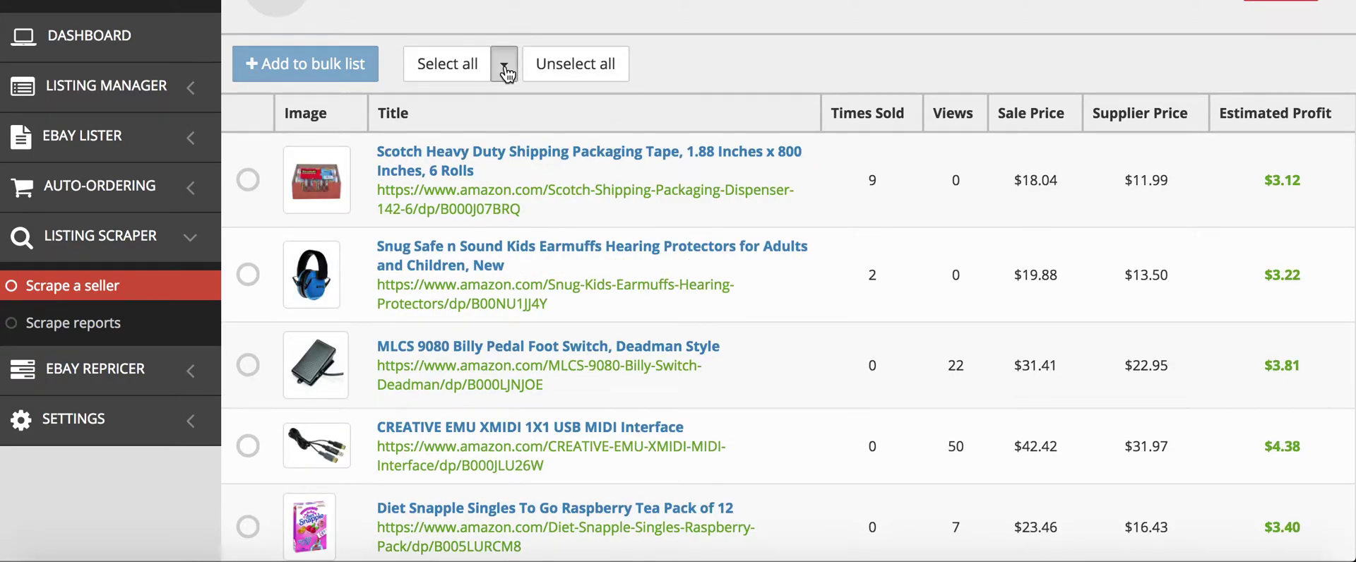
{"action": "left_click", "coordinate": [505, 71]}
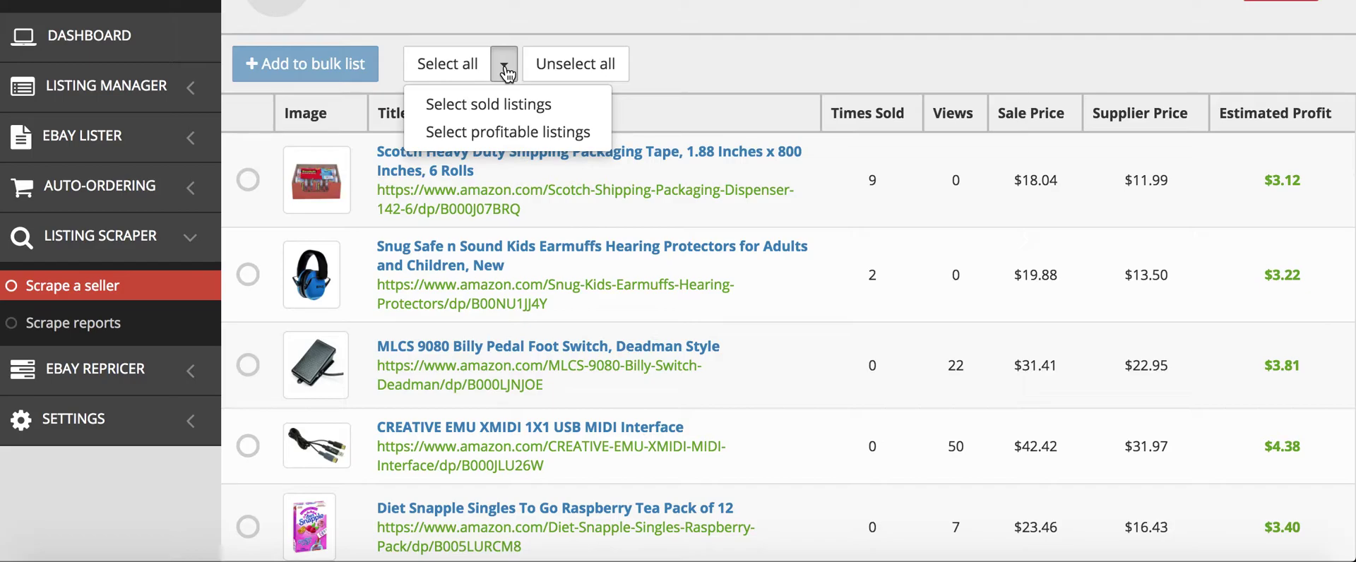
{"action": "left_click", "coordinate": [505, 70]}
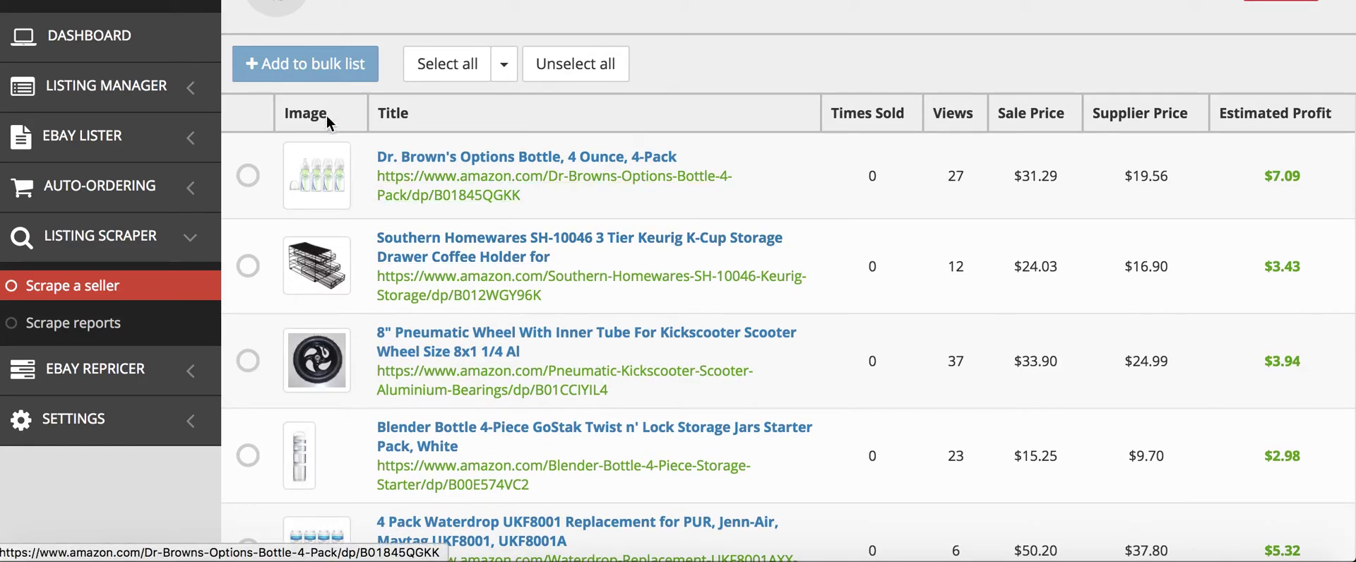
Expand the eBay Lister tools and look over the views, prices and estimated profit of the scraped listings
{"action": "left_click", "coordinate": [159, 143]}
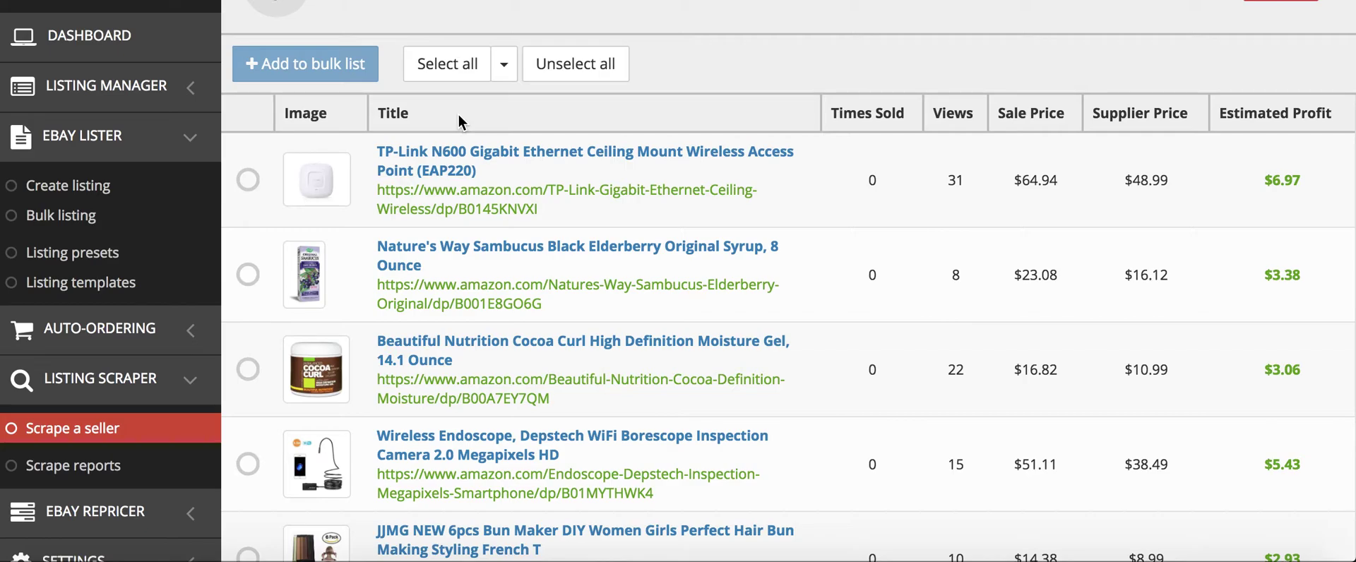
{"action": "scroll", "coordinate": [459, 121], "scroll_direction": "down", "scroll_amount": 3}
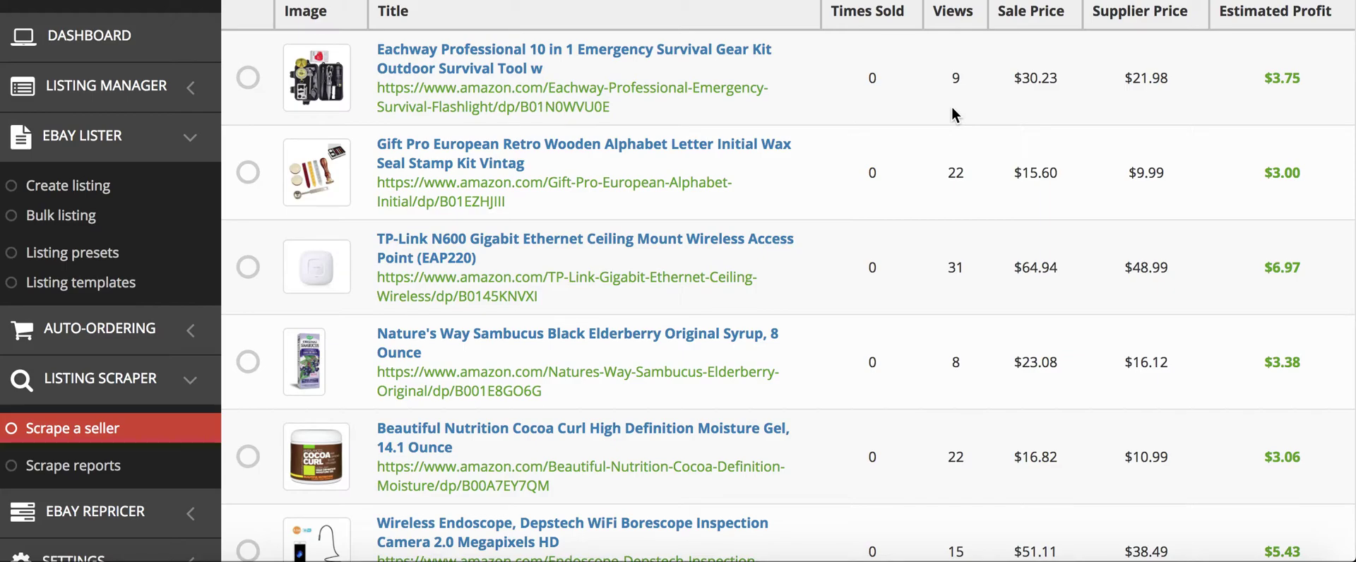
{"action": "scroll", "coordinate": [953, 108], "scroll_direction": "down", "scroll_amount": 2}
{"action": "scroll", "coordinate": [952, 108], "scroll_direction": "up", "scroll_amount": 1}
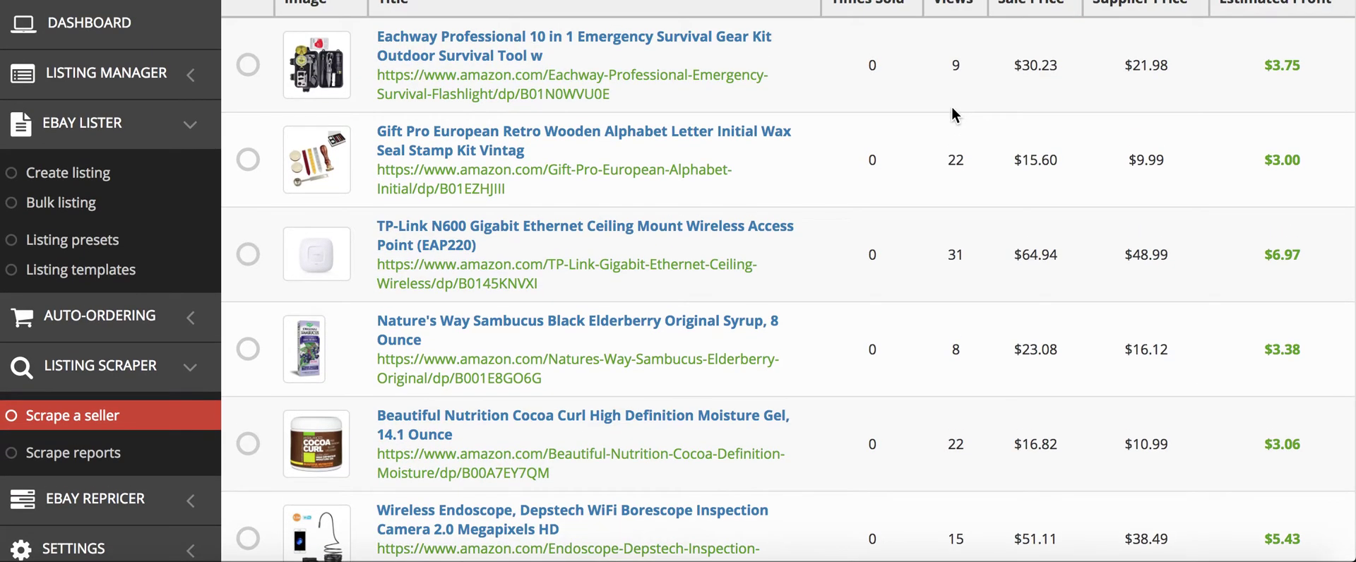
Compare the sale price, supplier price and estimated profit of the first scraped listings, including the 5.11 Tactical belt
{"action": "scroll", "coordinate": [953, 114], "scroll_direction": "down", "scroll_amount": 5}
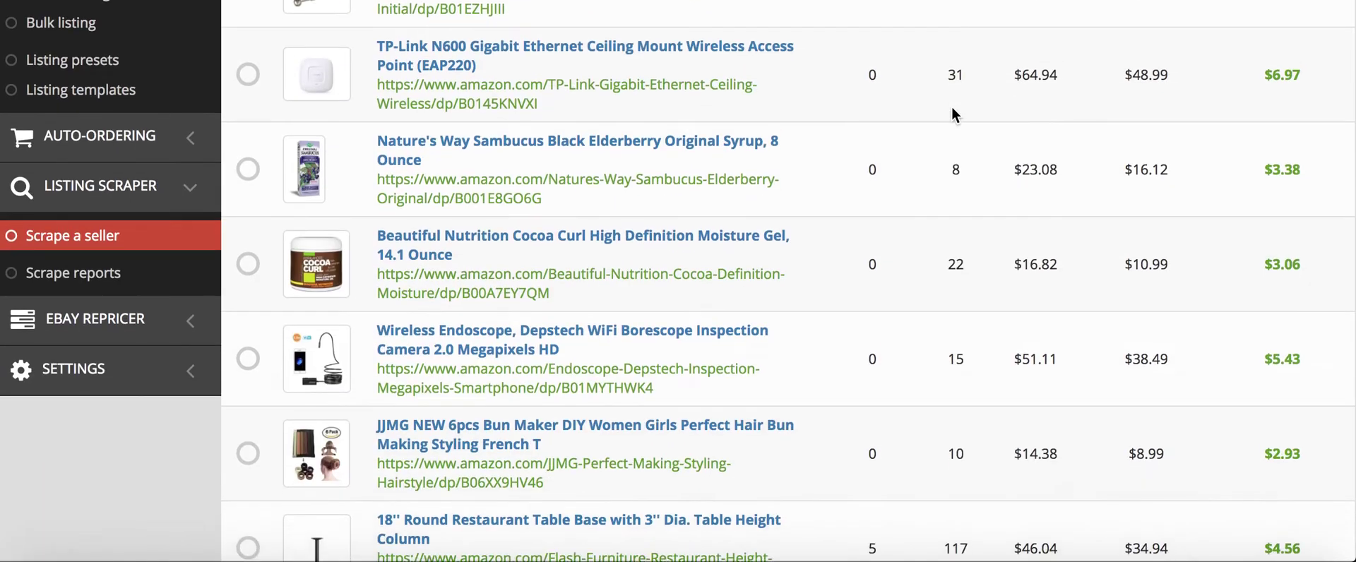
{"action": "scroll", "coordinate": [954, 115], "scroll_direction": "down", "scroll_amount": 1}
{"action": "scroll", "coordinate": [954, 114], "scroll_direction": "up", "scroll_amount": 6}
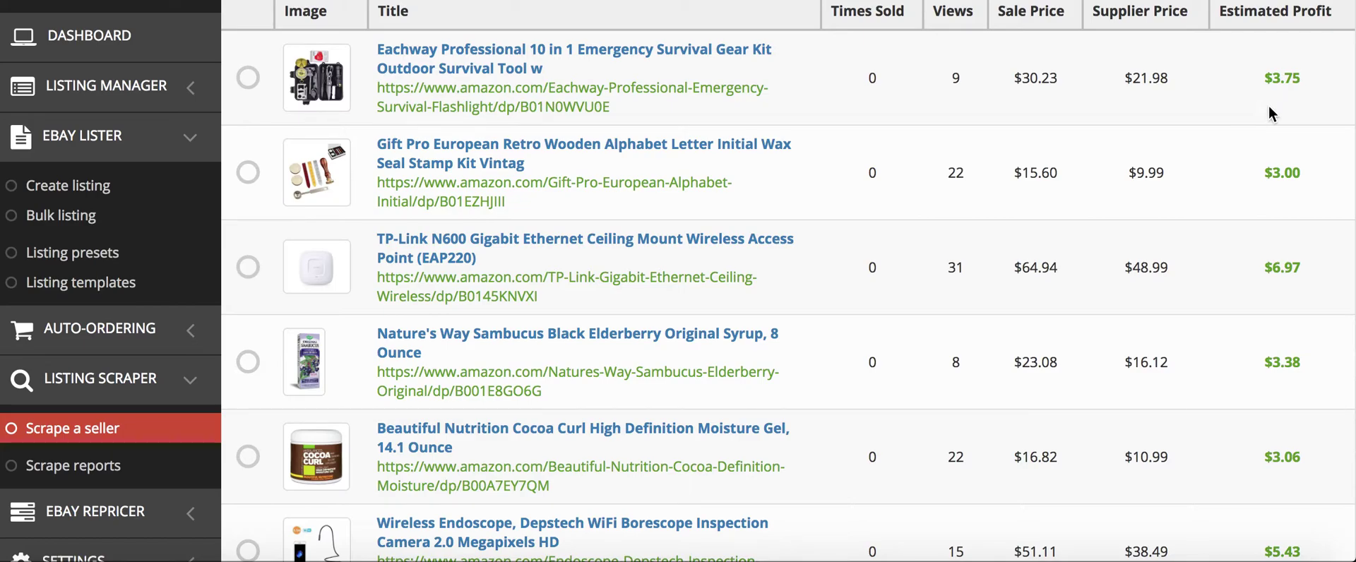
{"action": "scroll", "coordinate": [1269, 117], "scroll_direction": "down", "scroll_amount": 20}
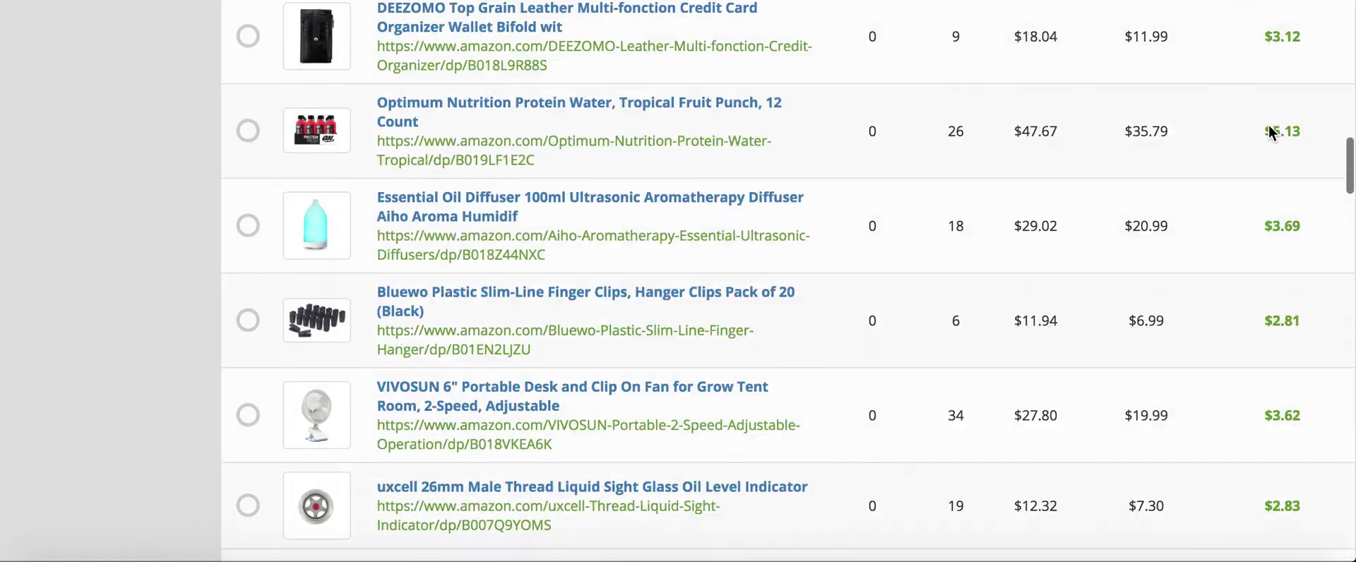
{"action": "scroll", "coordinate": [1272, 133], "scroll_direction": "up", "scroll_amount": 6}
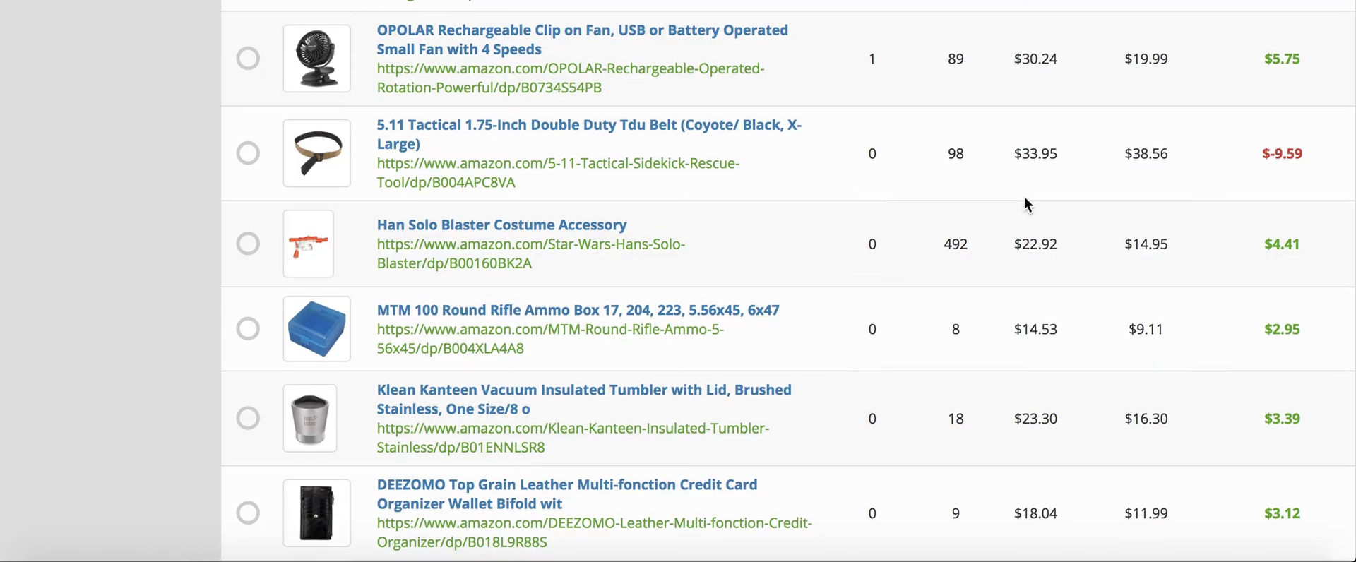
{"action": "scroll", "coordinate": [1025, 198], "scroll_direction": "down", "scroll_amount": 5}
{"action": "scroll", "coordinate": [1024, 199], "scroll_direction": "down", "scroll_amount": 10}
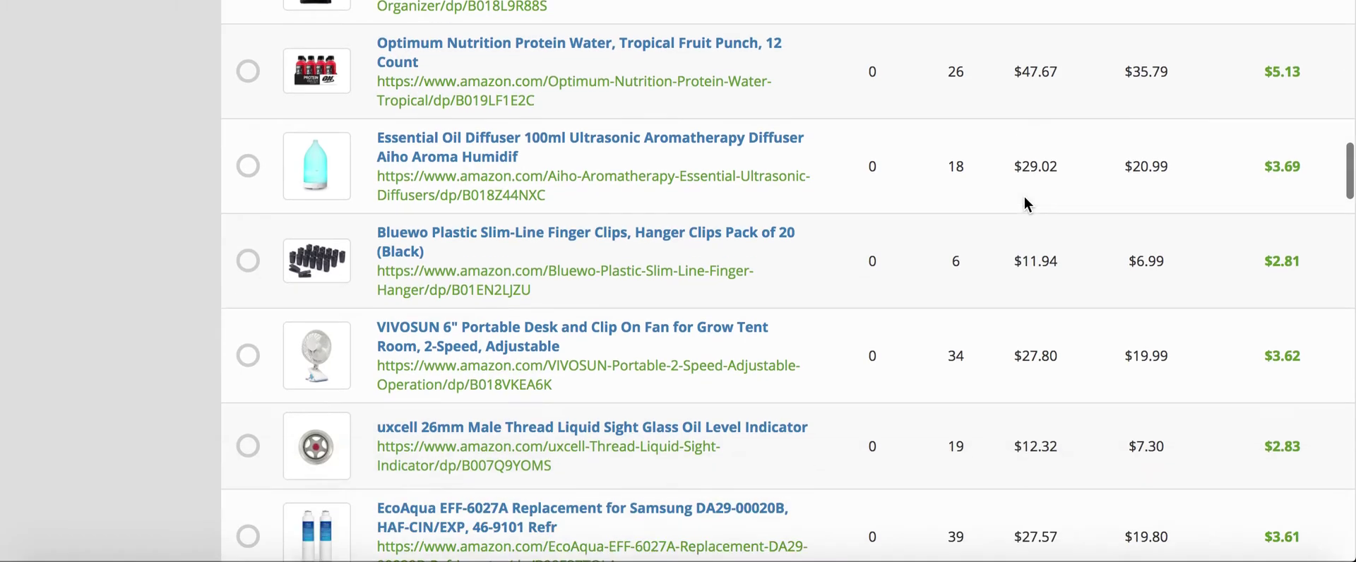
Examine times sold, views and supplier prices of the scraped listings down to the SR-71A Blackbird diecast model
{"action": "scroll", "coordinate": [1027, 205], "scroll_direction": "down", "scroll_amount": 3}
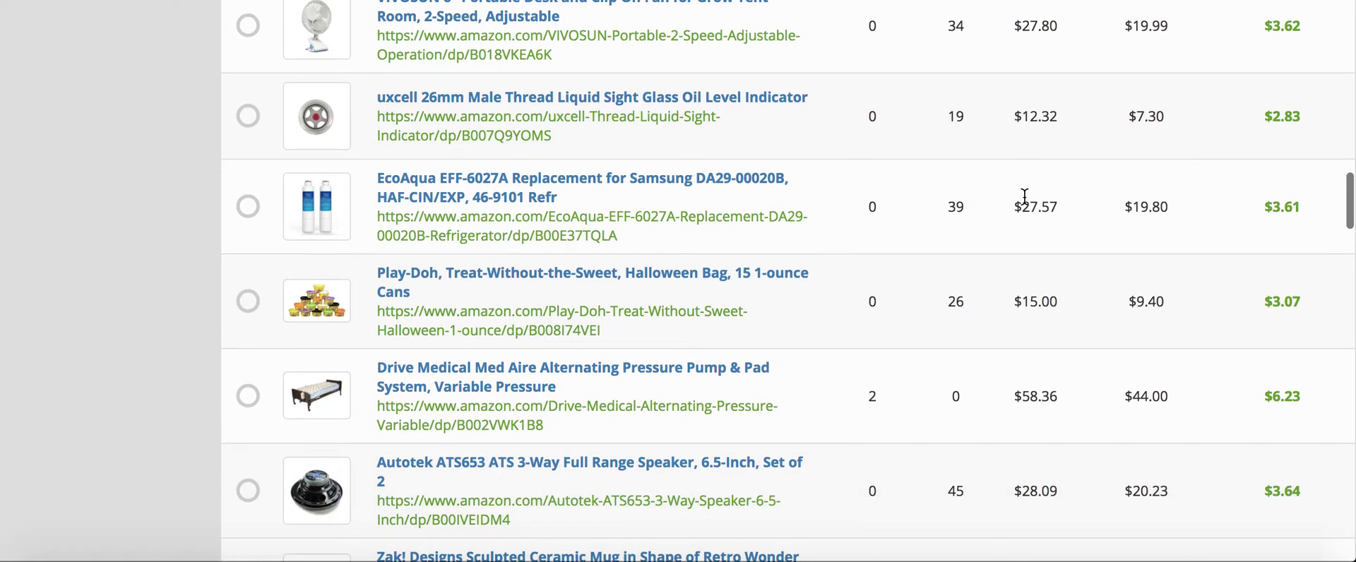
{"action": "scroll", "coordinate": [1027, 205], "scroll_direction": "down", "scroll_amount": 2}
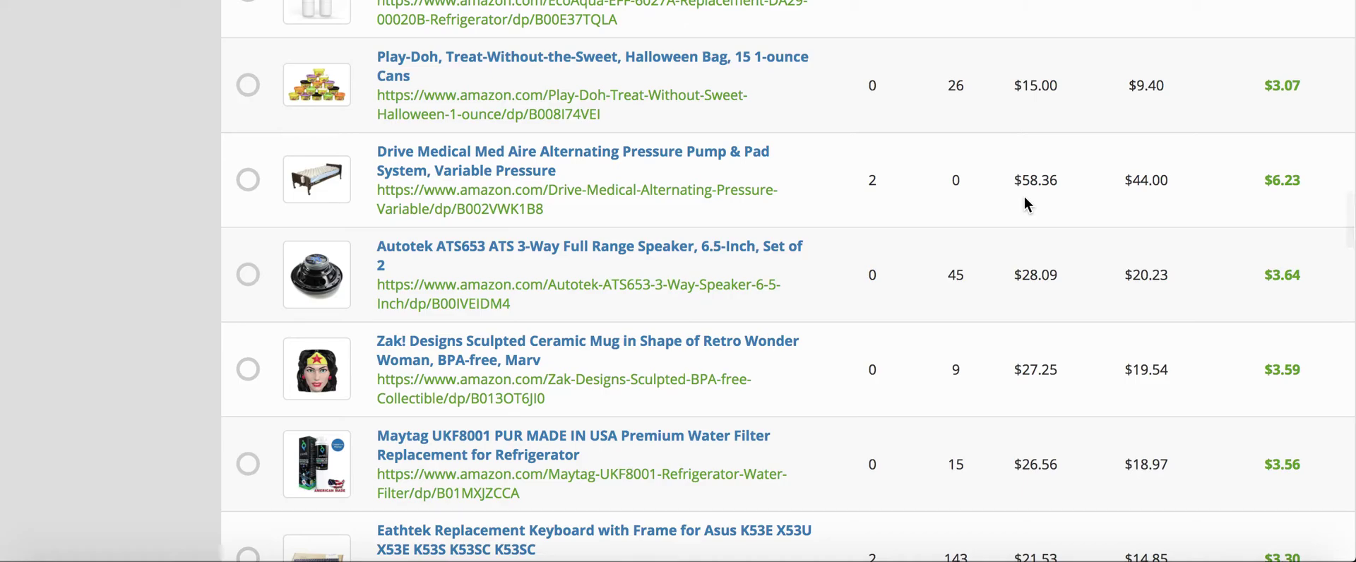
{"action": "scroll", "coordinate": [1027, 205], "scroll_direction": "down", "scroll_amount": 2}
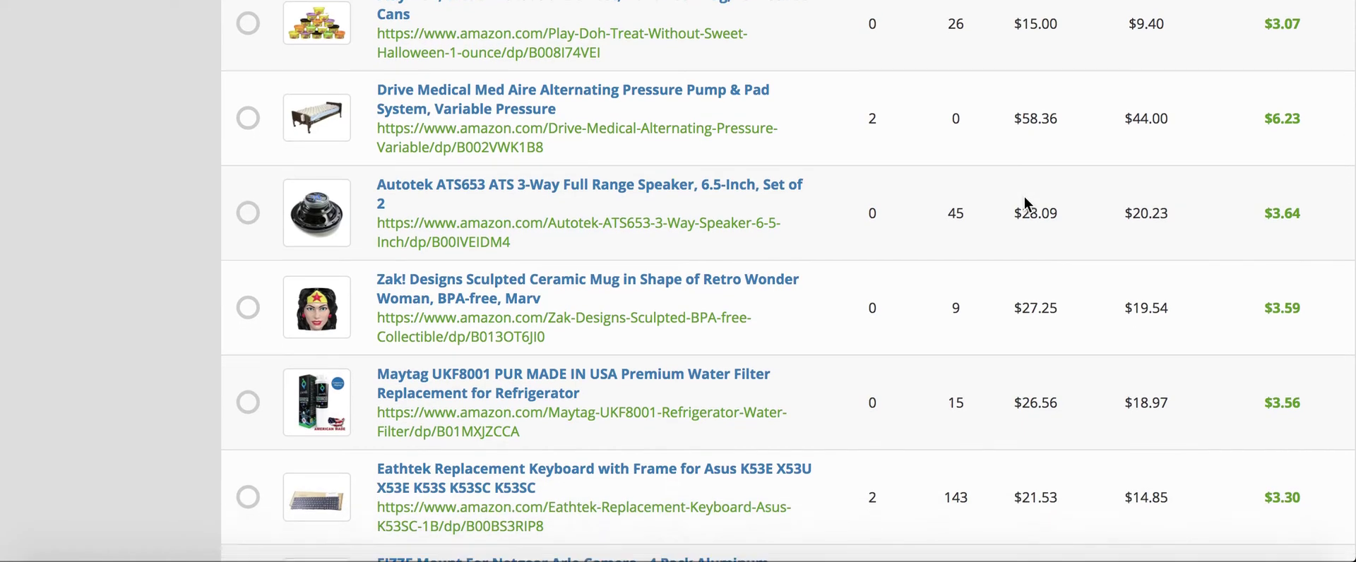
{"action": "scroll", "coordinate": [1027, 205], "scroll_direction": "down", "scroll_amount": 1}
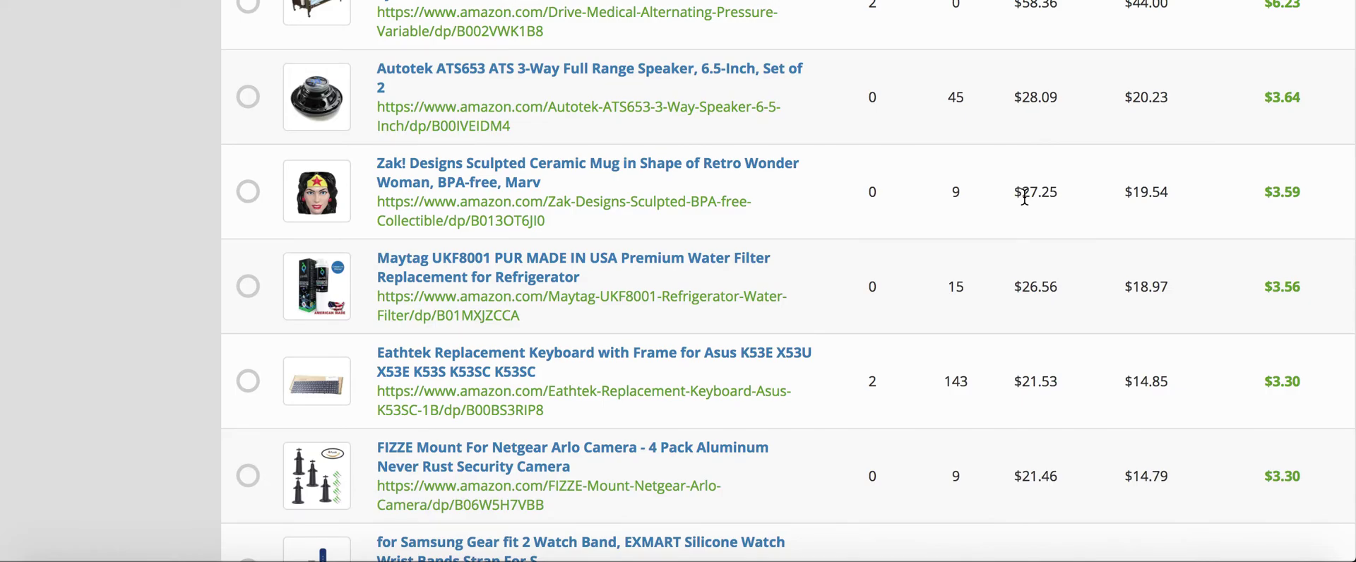
{"action": "scroll", "coordinate": [1025, 201], "scroll_direction": "down", "scroll_amount": 3}
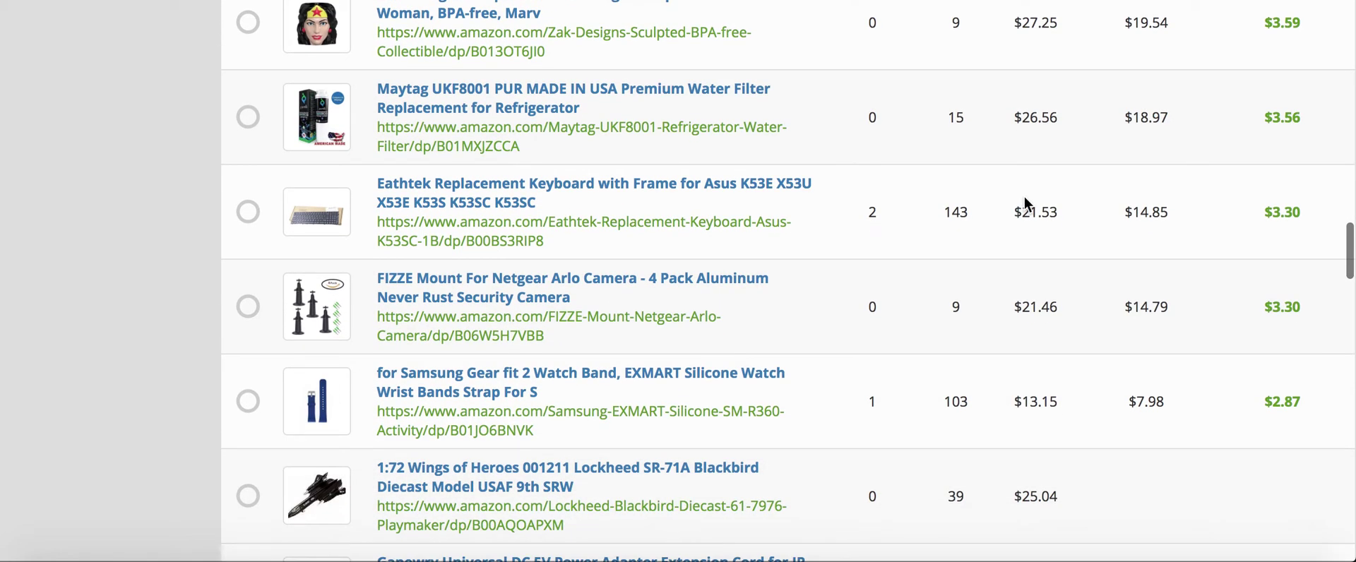
{"action": "scroll", "coordinate": [1028, 204], "scroll_direction": "up", "scroll_amount": 1}
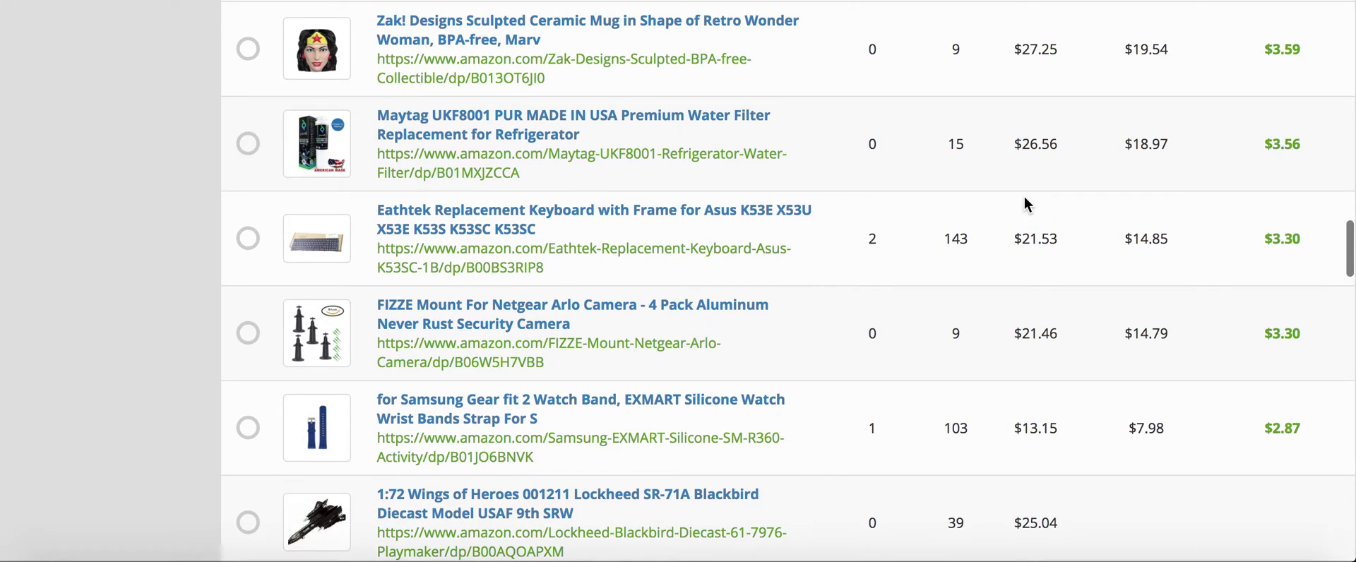
{"action": "scroll", "coordinate": [1027, 205], "scroll_direction": "down", "scroll_amount": 5}
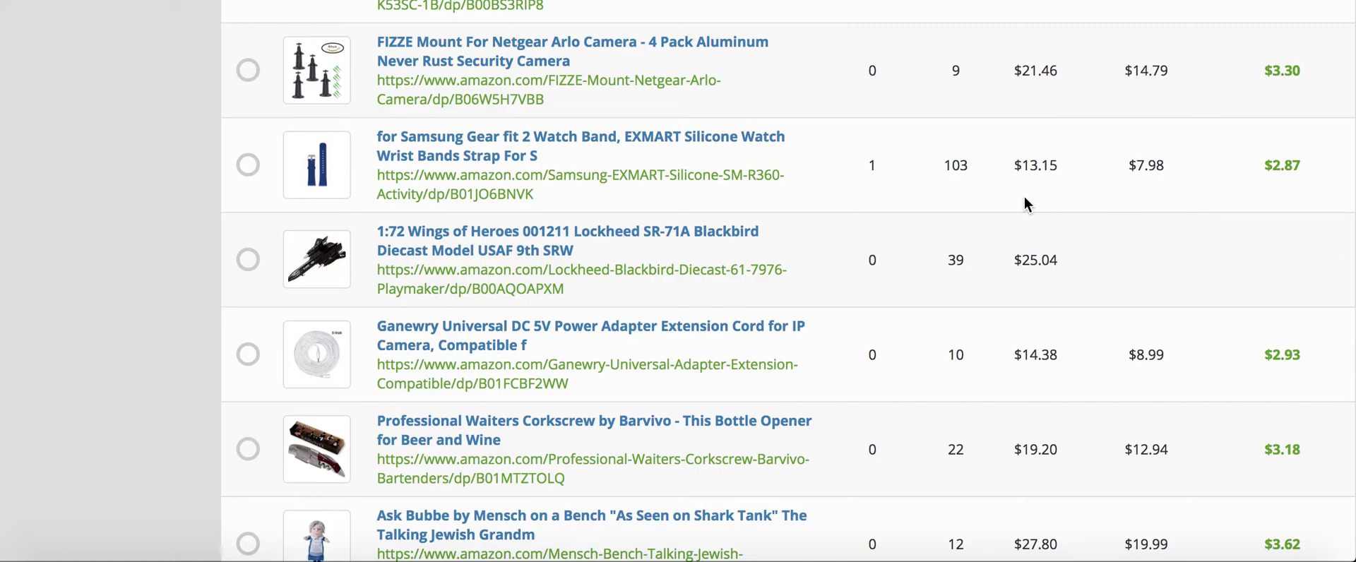
{"action": "scroll", "coordinate": [1027, 205], "scroll_direction": "down", "scroll_amount": 4}
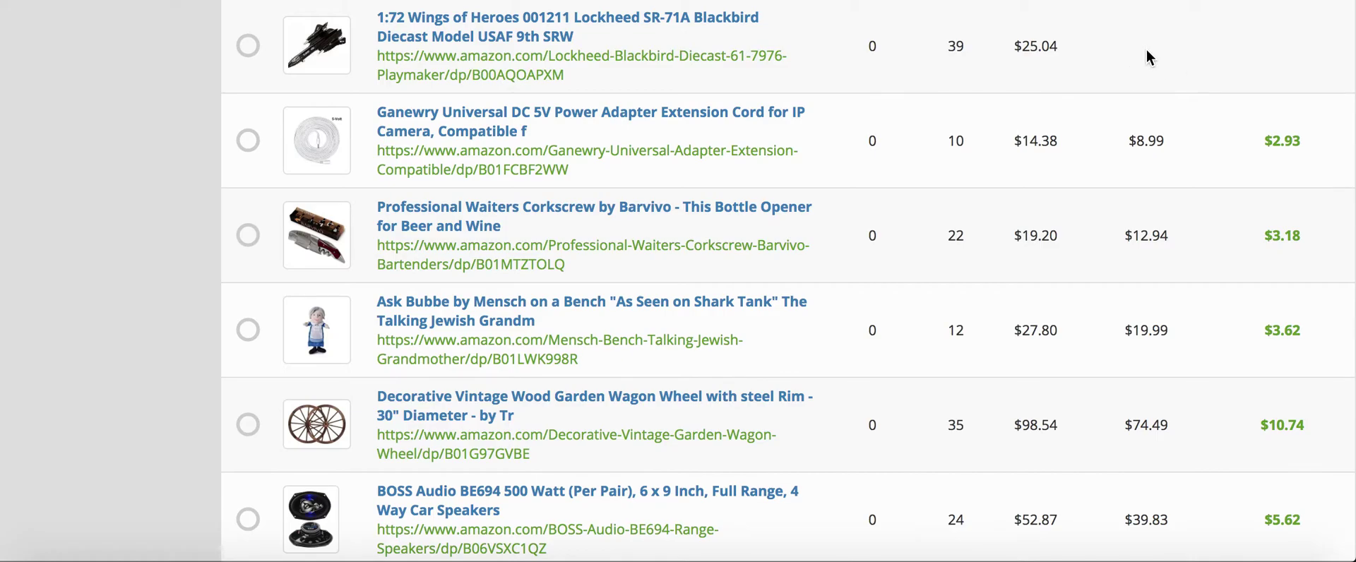
Skim the rest of the scraped listings for views and estimated profit, and return to the start of the list
{"action": "scroll", "coordinate": [1171, 109], "scroll_direction": "down", "scroll_amount": 9}
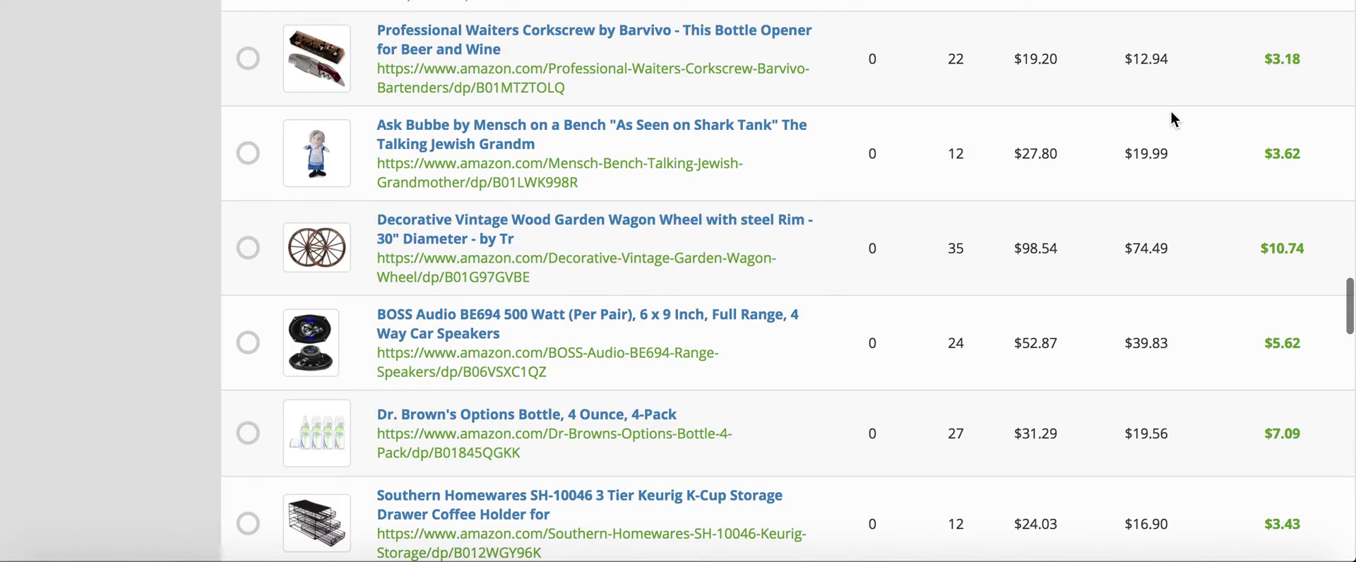
{"action": "scroll", "coordinate": [1172, 113], "scroll_direction": "down", "scroll_amount": 15}
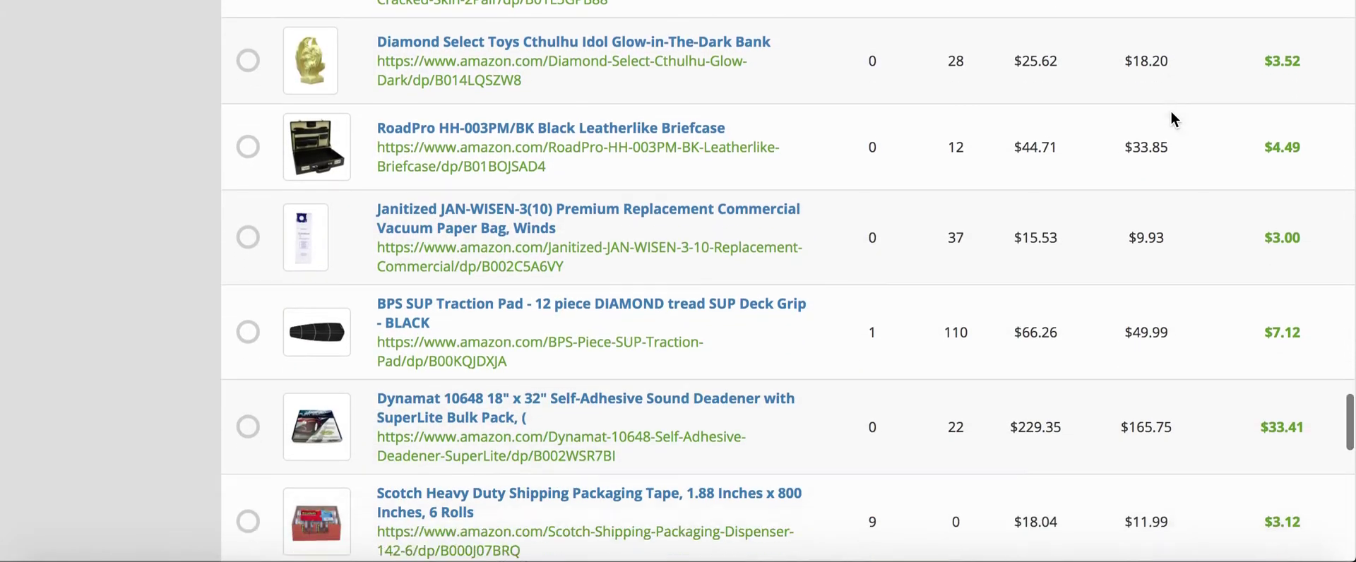
{"action": "scroll", "coordinate": [1171, 116], "scroll_direction": "down", "scroll_amount": 12}
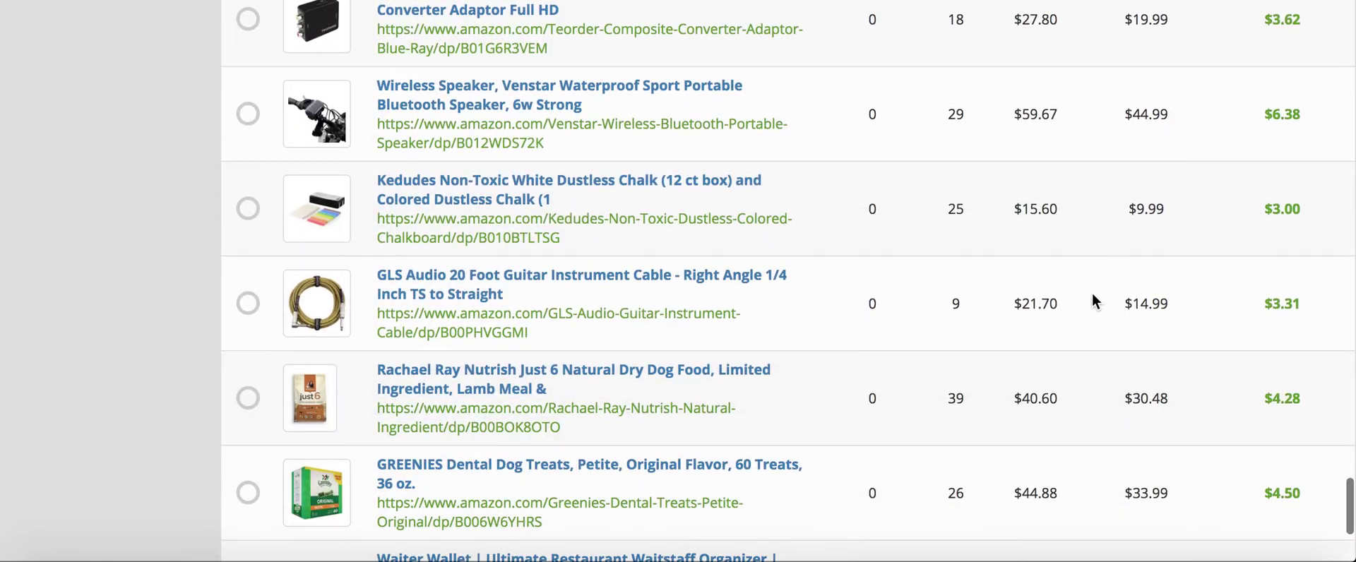
{"action": "scroll", "coordinate": [1022, 380], "scroll_direction": "up", "scroll_amount": 20}
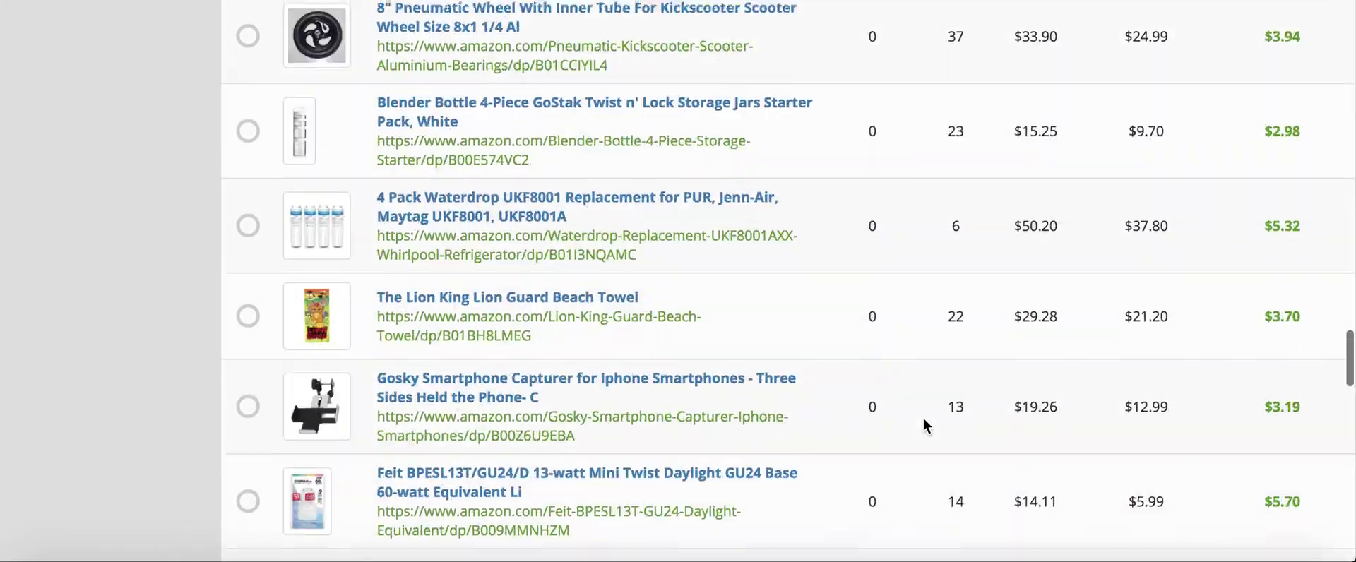
{"action": "scroll", "coordinate": [946, 325], "scroll_direction": "up", "scroll_amount": 3}
{"action": "scroll", "coordinate": [949, 276], "scroll_direction": "up", "scroll_amount": 20}
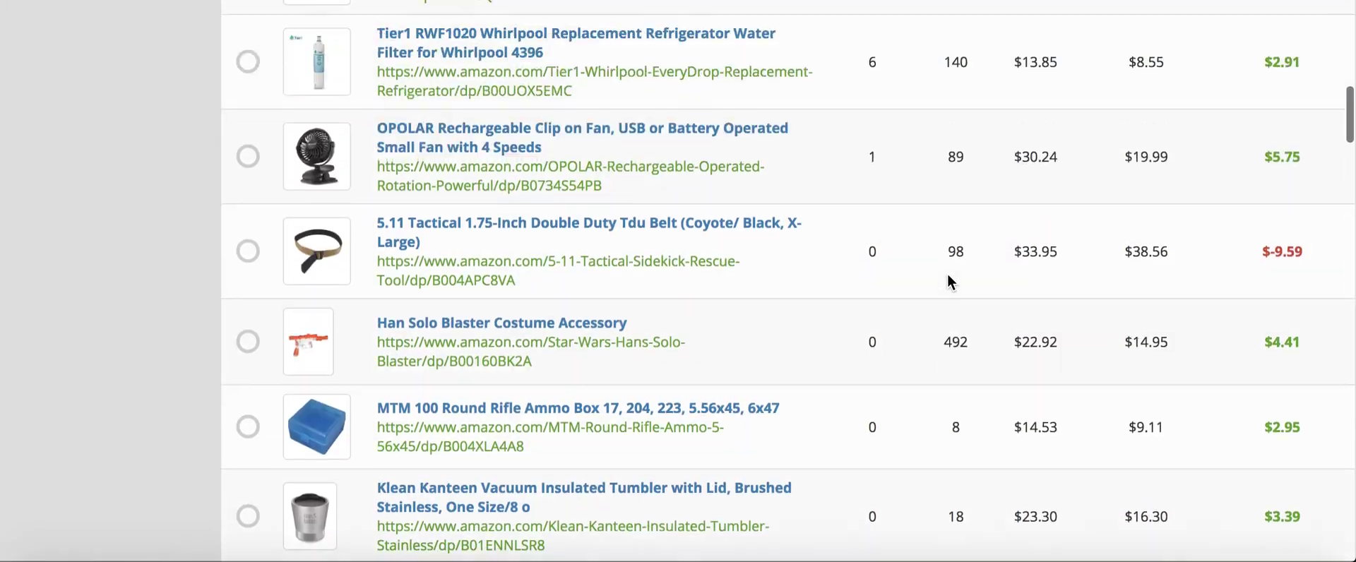
{"action": "scroll", "coordinate": [947, 274], "scroll_direction": "up", "scroll_amount": 3}
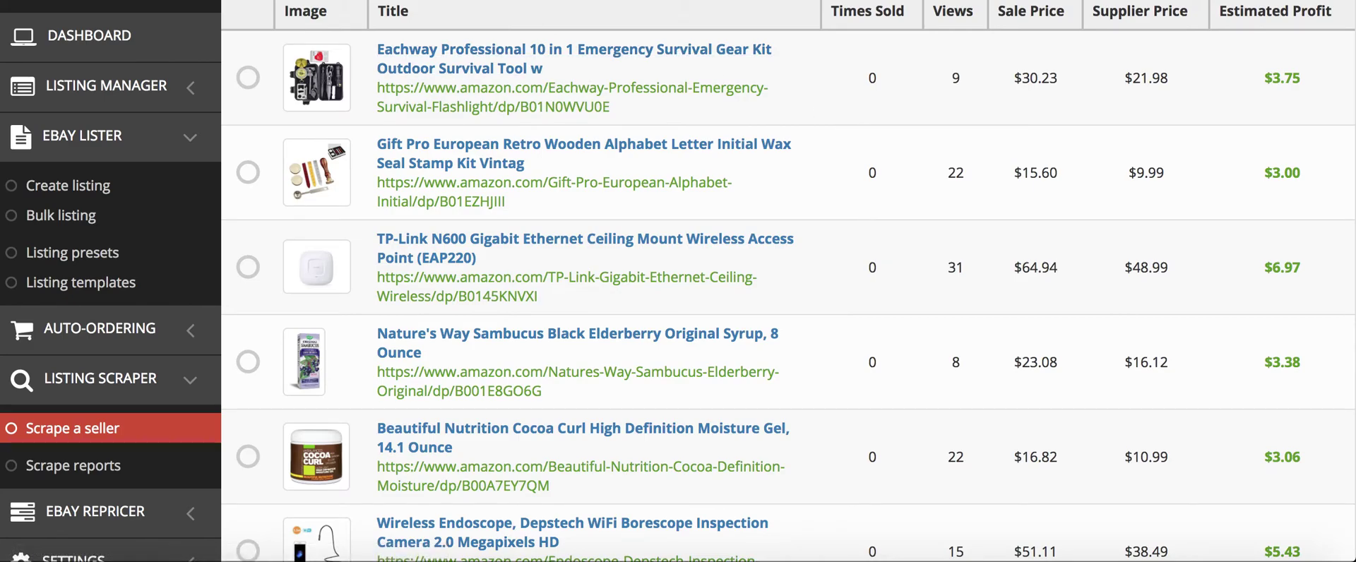
Select only the sold listings among the scraped products and check the selected restaurant table base
{"action": "left_click", "coordinate": [512, 1]}
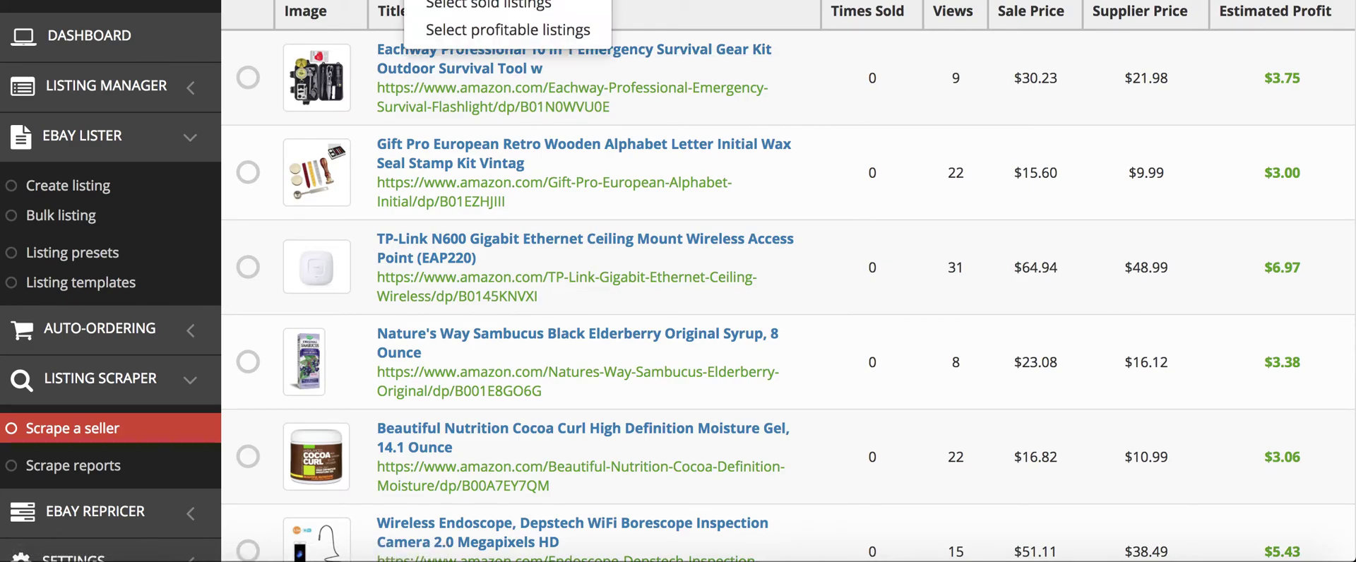
{"action": "left_click", "coordinate": [511, 7]}
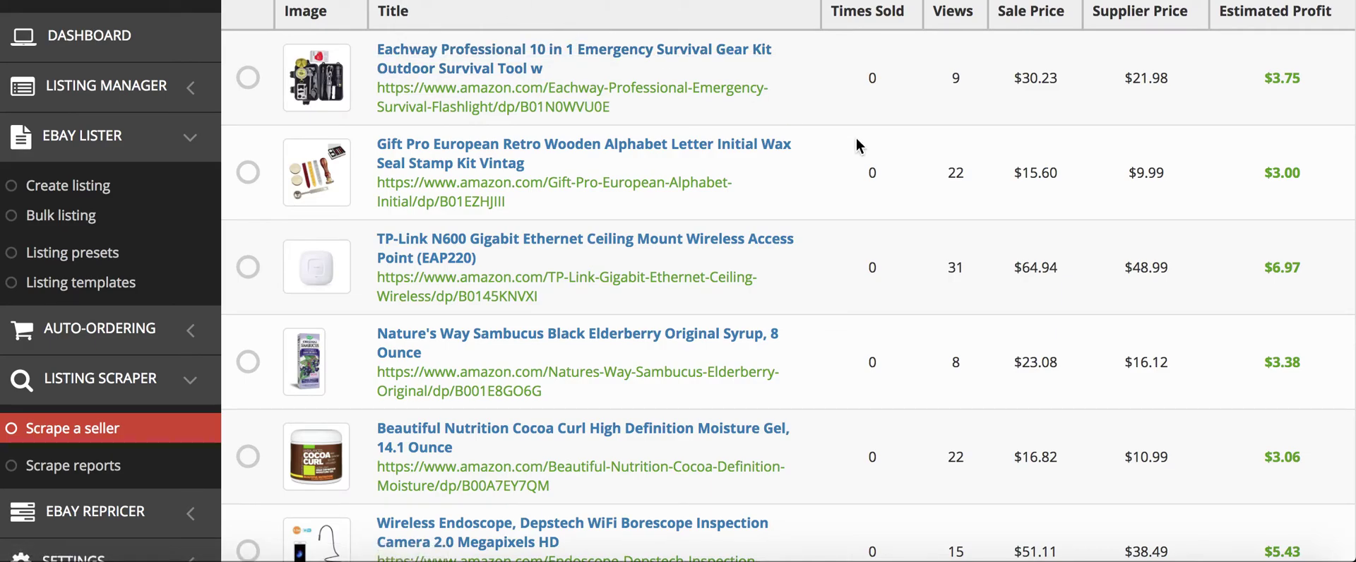
{"action": "scroll", "coordinate": [979, 188], "scroll_direction": "down", "scroll_amount": 5}
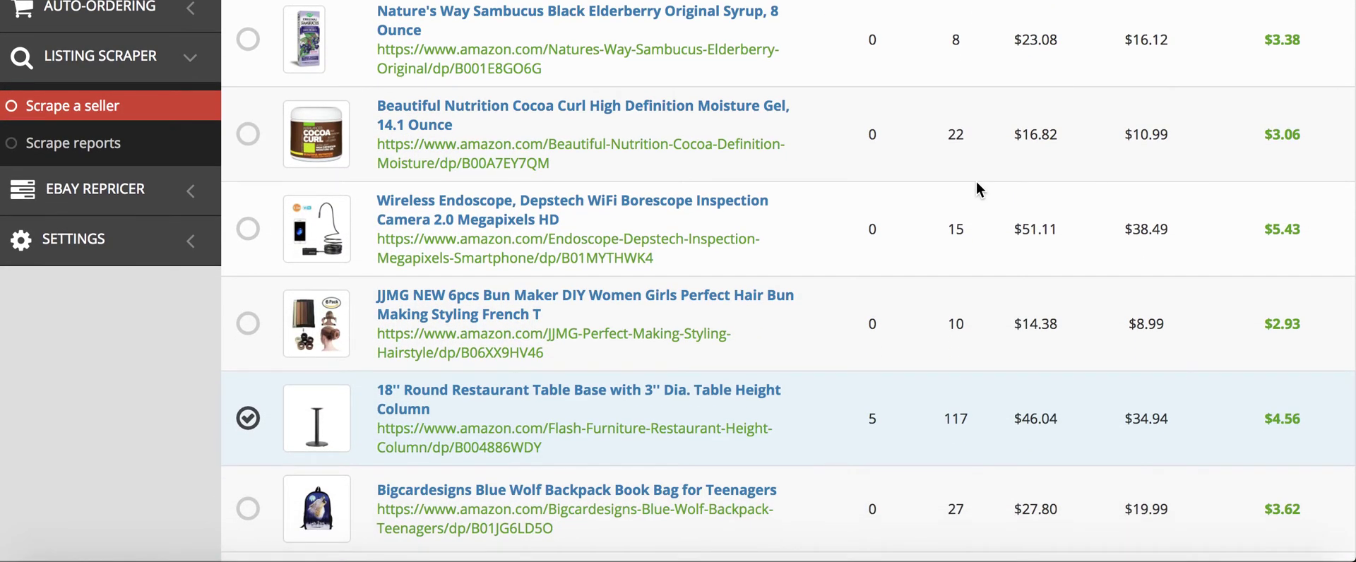
{"action": "scroll", "coordinate": [978, 185], "scroll_direction": "down", "scroll_amount": 2}
{"action": "scroll", "coordinate": [978, 185], "scroll_direction": "down", "scroll_amount": 2}
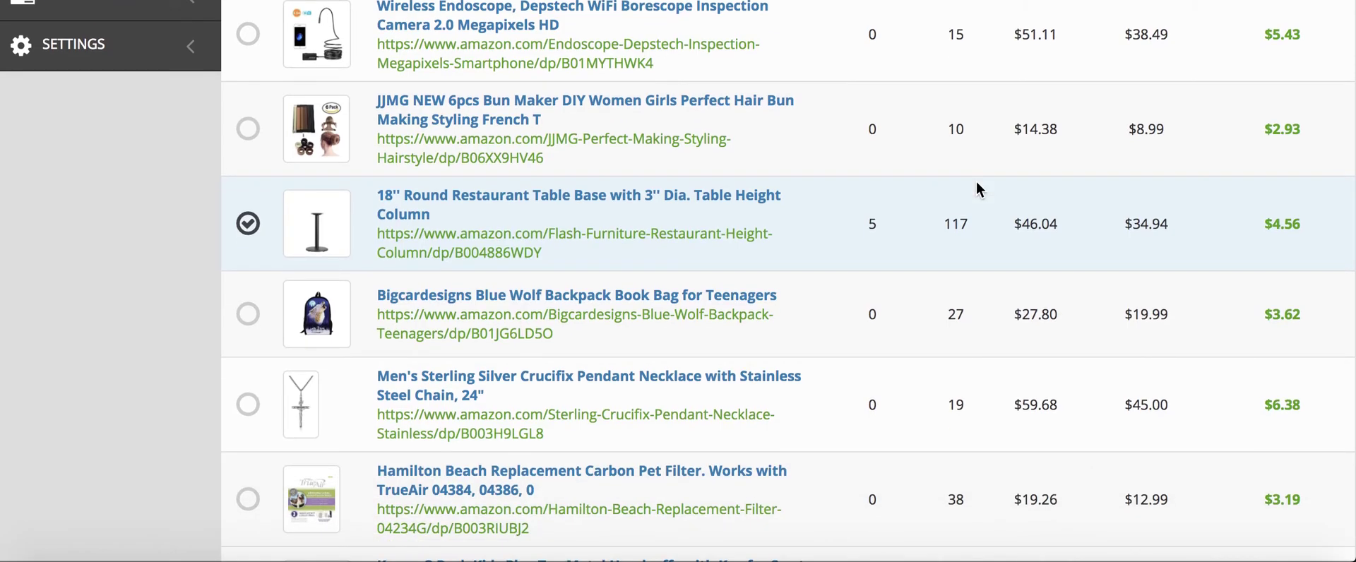
{"action": "scroll", "coordinate": [978, 188], "scroll_direction": "down", "scroll_amount": 1}
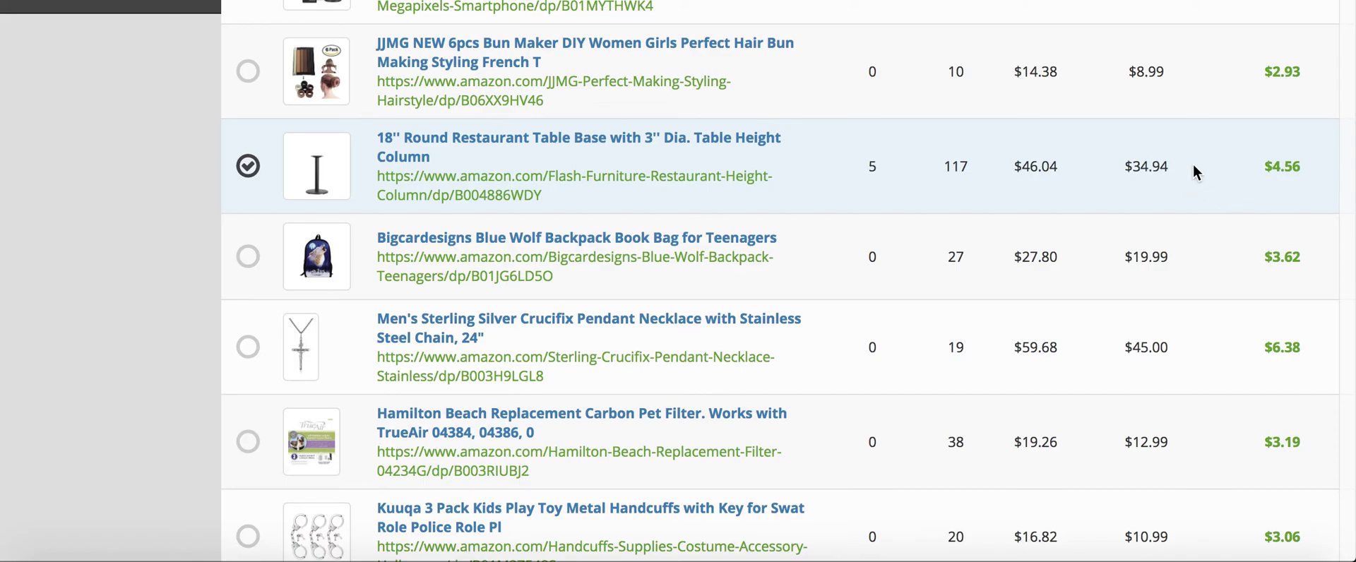
Review times sold, prices and estimated profit of the selected sold listings through the whole list
{"action": "scroll", "coordinate": [1196, 170], "scroll_direction": "down", "scroll_amount": 2}
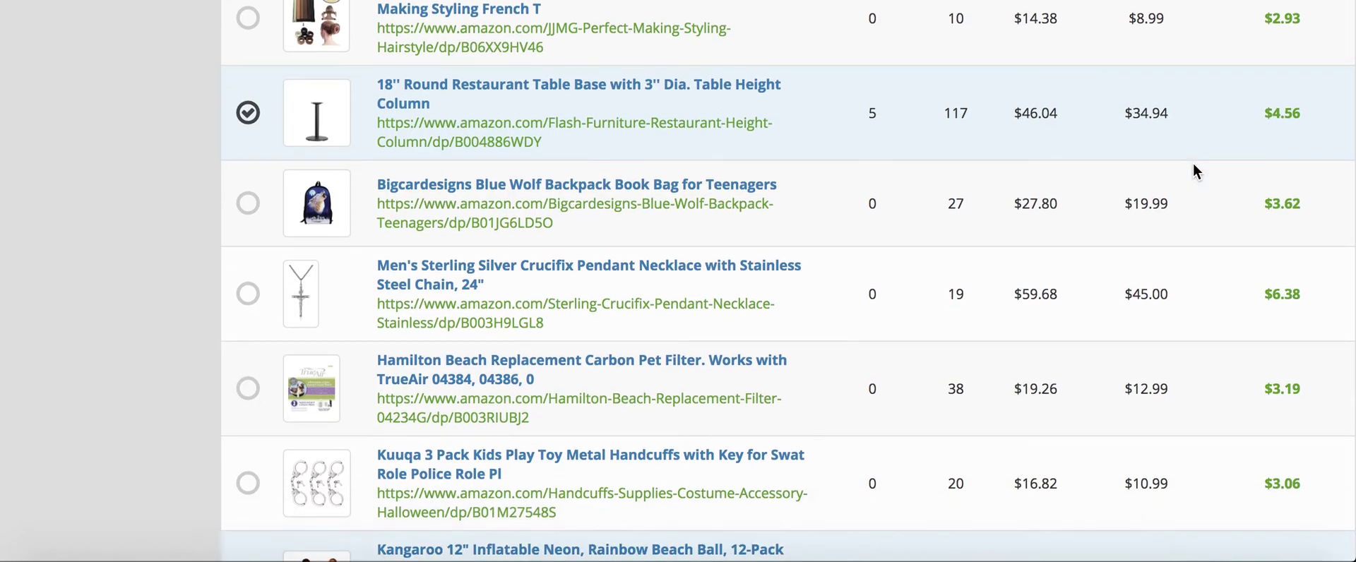
{"action": "scroll", "coordinate": [1204, 190], "scroll_direction": "down", "scroll_amount": 5}
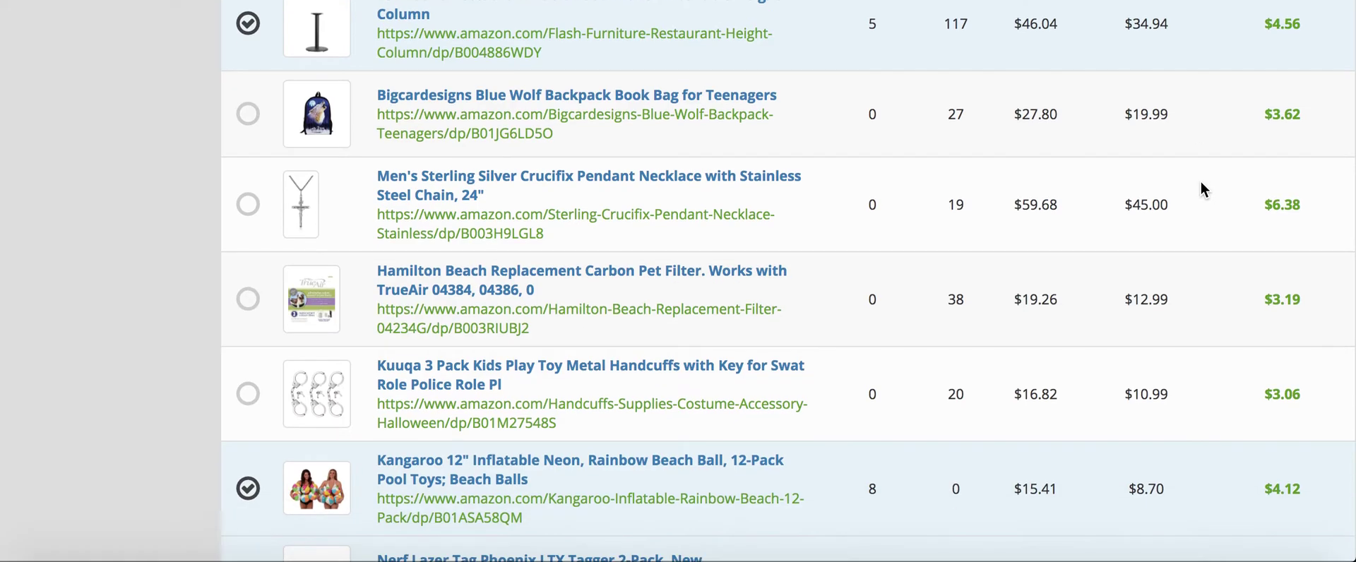
{"action": "scroll", "coordinate": [1272, 288], "scroll_direction": "down", "scroll_amount": 7}
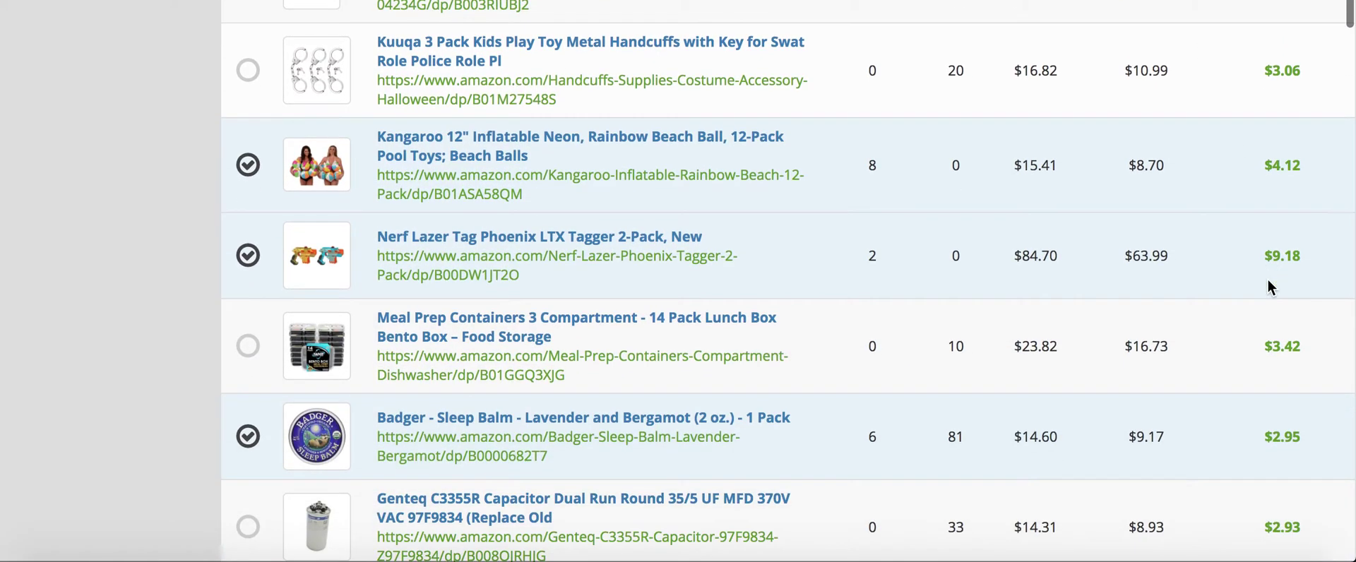
{"action": "scroll", "coordinate": [1293, 409], "scroll_direction": "down", "scroll_amount": 17}
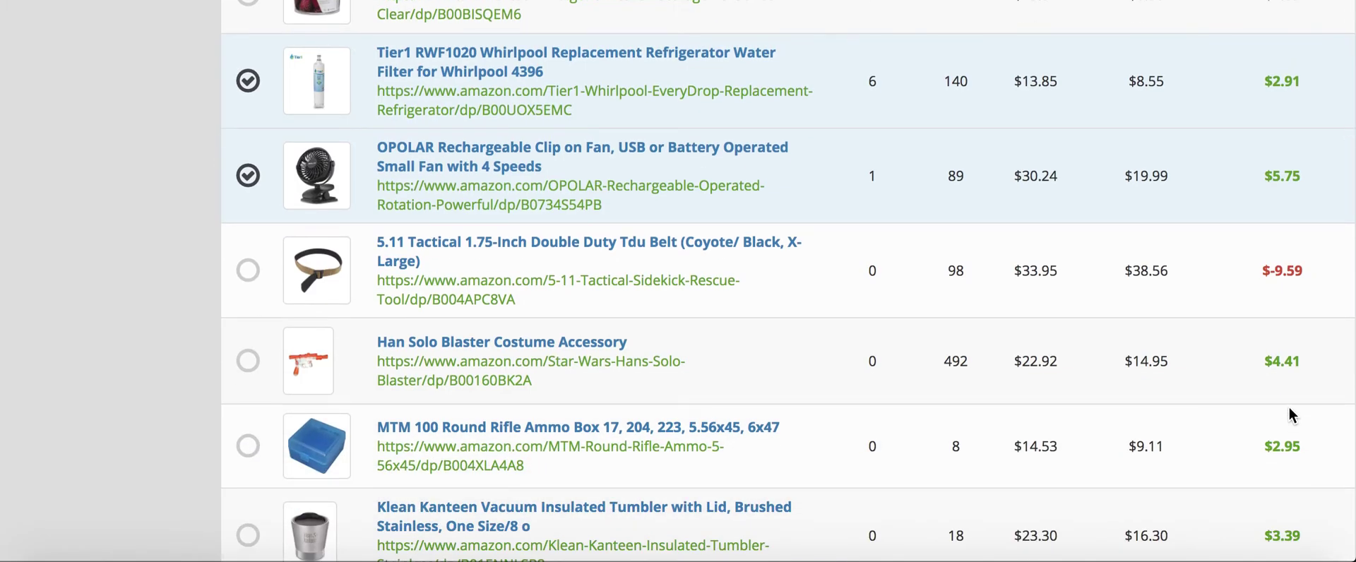
{"action": "scroll", "coordinate": [1291, 414], "scroll_direction": "down", "scroll_amount": 2}
{"action": "scroll", "coordinate": [1317, 204], "scroll_direction": "down", "scroll_amount": 13}
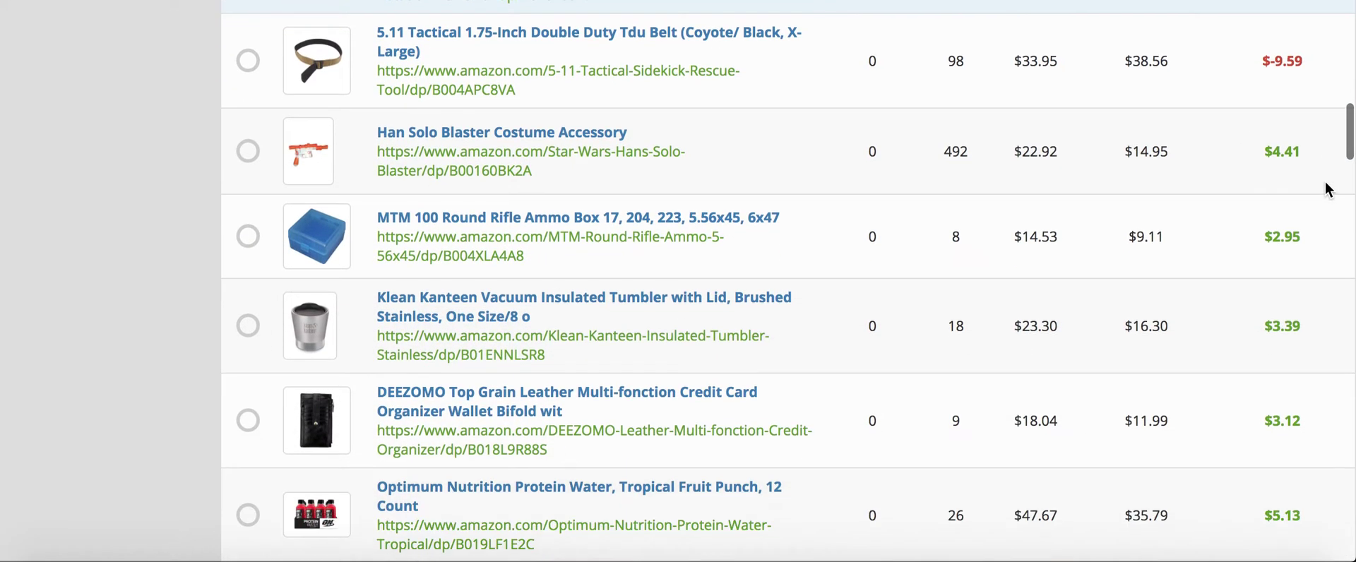
{"action": "scroll", "coordinate": [1316, 205], "scroll_direction": "down", "scroll_amount": 13}
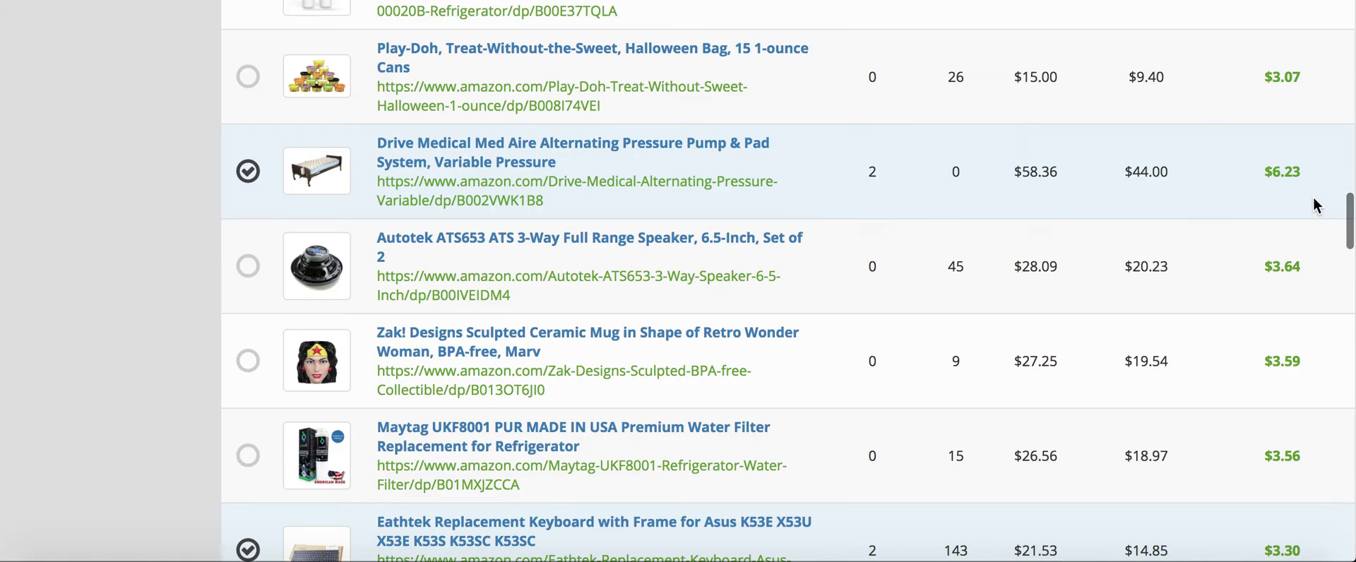
{"action": "scroll", "coordinate": [1317, 205], "scroll_direction": "down", "scroll_amount": 5}
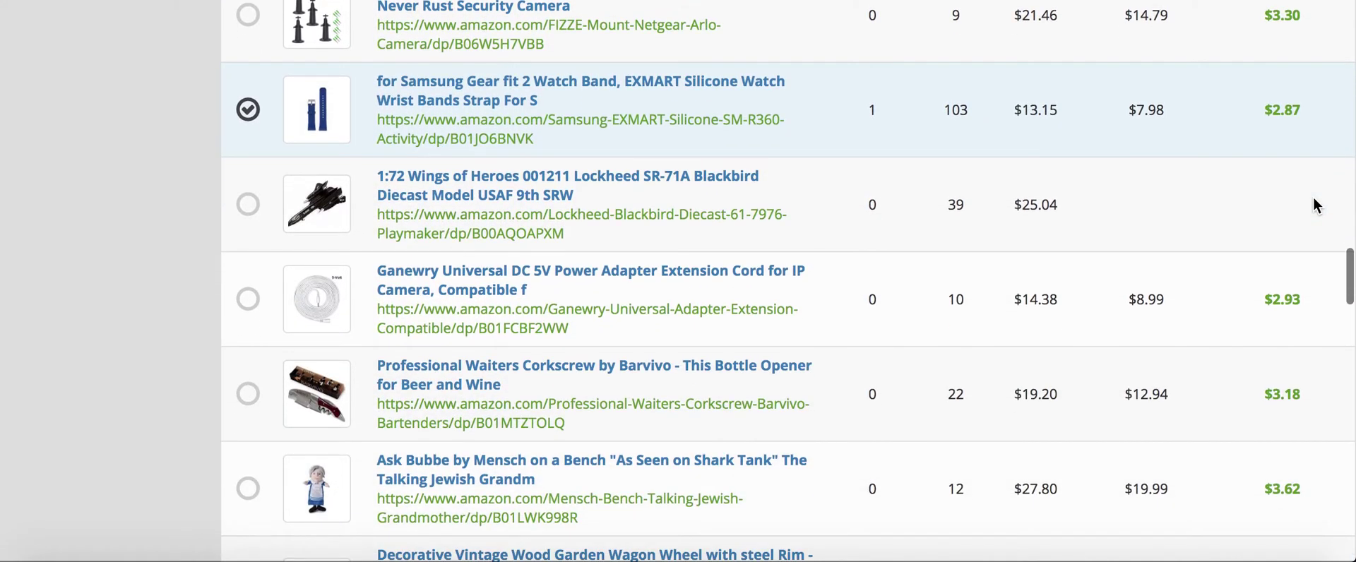
{"action": "scroll", "coordinate": [1316, 205], "scroll_direction": "down", "scroll_amount": 15}
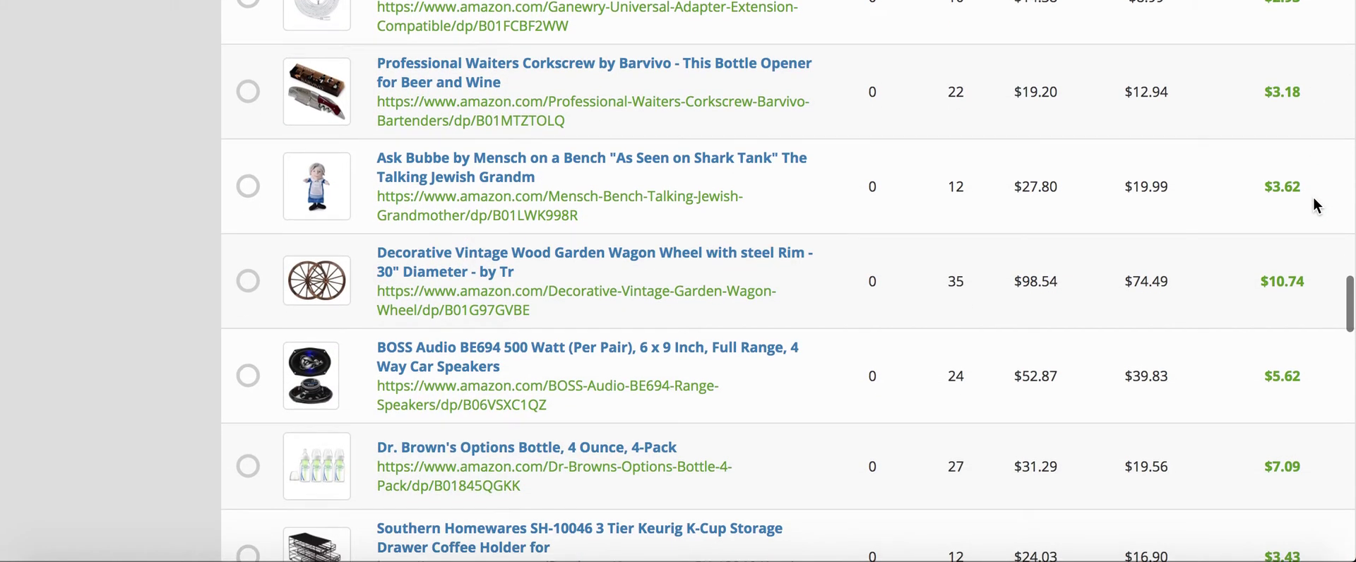
{"action": "scroll", "coordinate": [1314, 200], "scroll_direction": "down", "scroll_amount": 20}
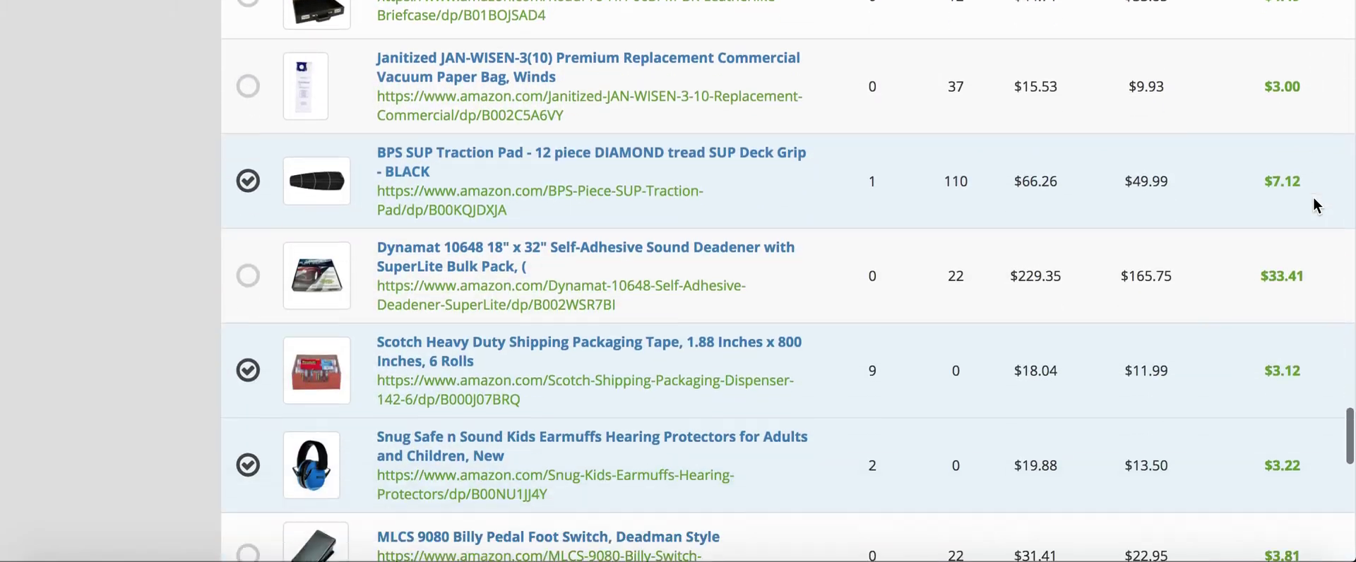
{"action": "scroll", "coordinate": [1312, 197], "scroll_direction": "down", "scroll_amount": 6}
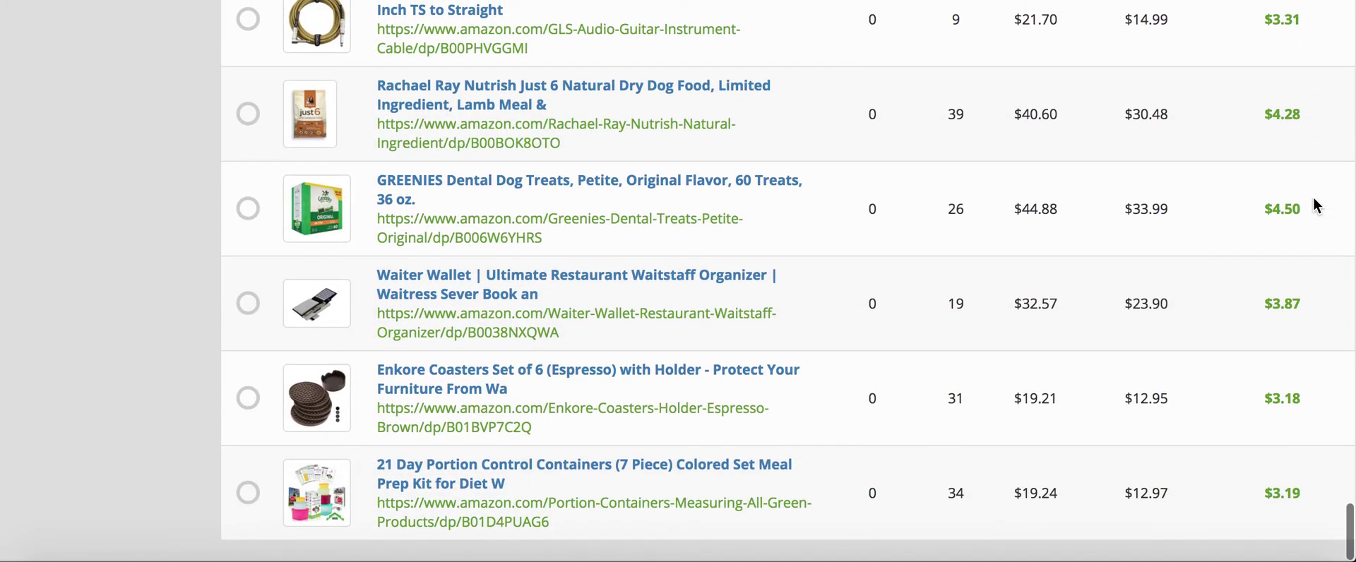
{"action": "scroll", "coordinate": [1312, 196], "scroll_direction": "up", "scroll_amount": 20}
{"action": "scroll", "coordinate": [1314, 200], "scroll_direction": "up", "scroll_amount": 14}
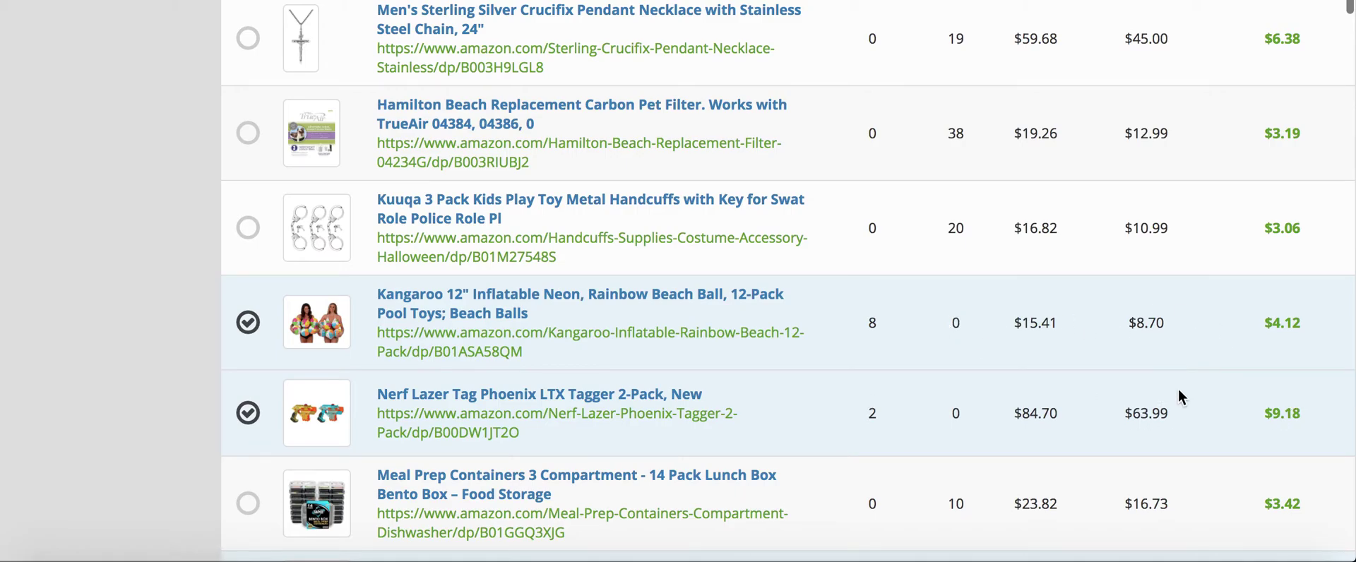
{"action": "scroll", "coordinate": [1290, 404], "scroll_direction": "up", "scroll_amount": 15}
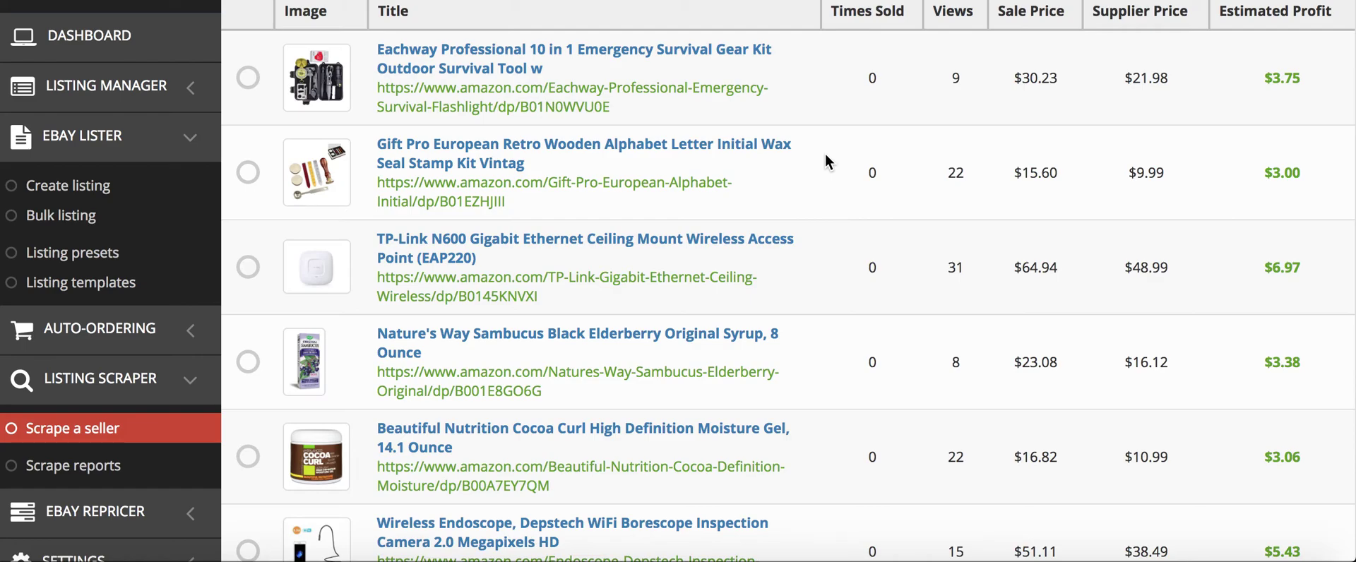
{"action": "scroll", "coordinate": [825, 152], "scroll_direction": "down", "scroll_amount": 1}
{"action": "scroll", "coordinate": [825, 153], "scroll_direction": "up", "scroll_amount": 1}
{"action": "scroll", "coordinate": [825, 162], "scroll_direction": "down", "scroll_amount": 1}
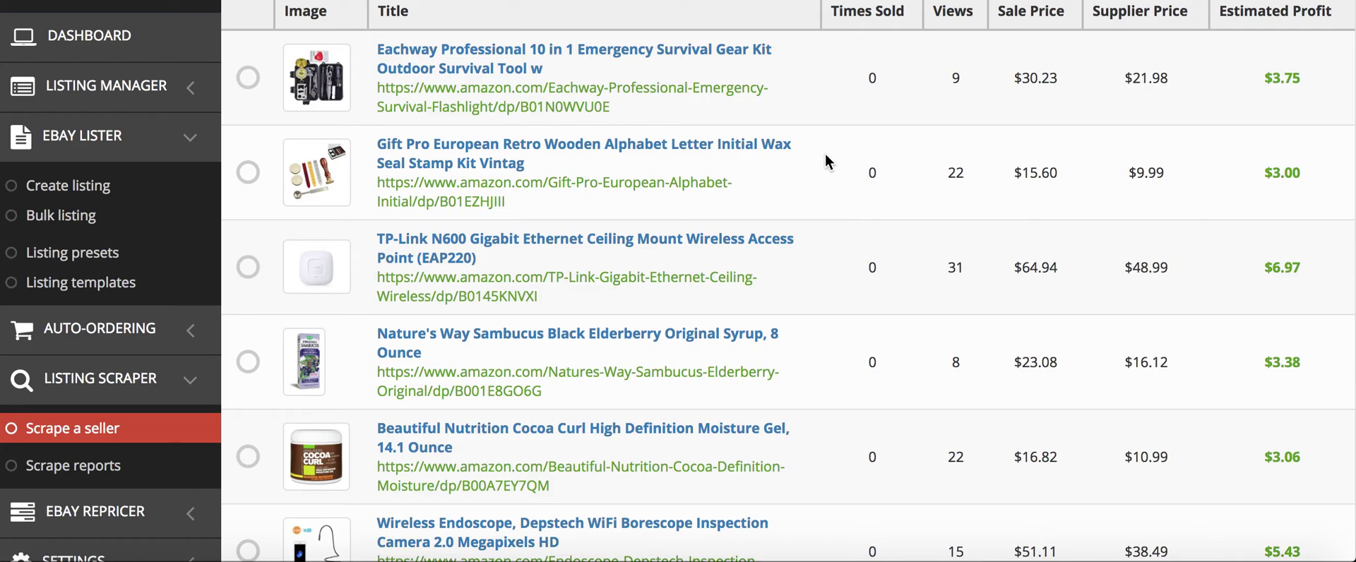